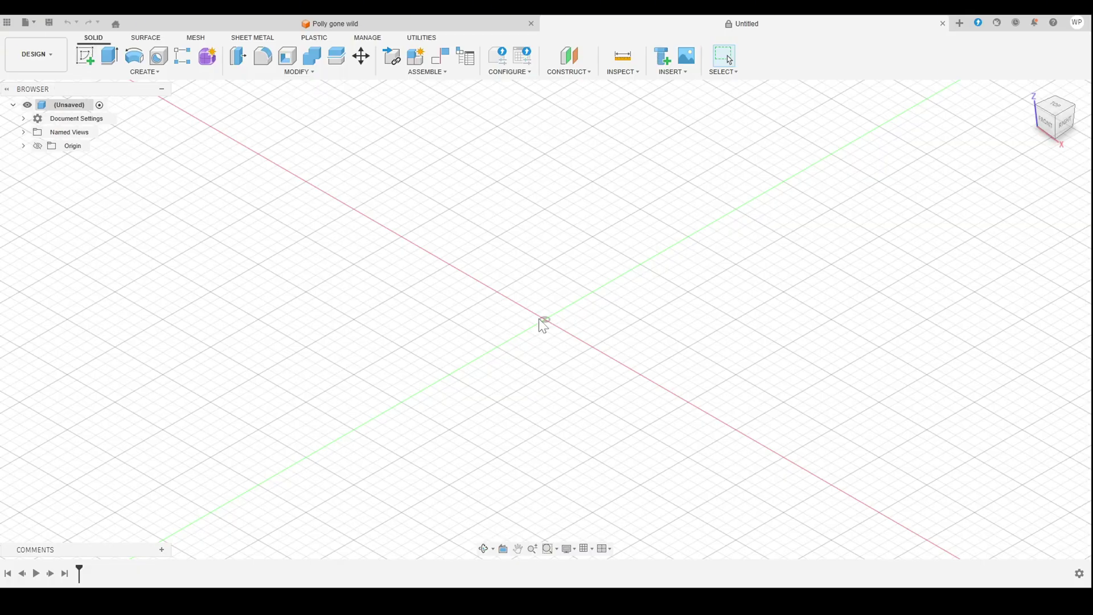
- Start a sketch on the horizontal origin plane and draw a 100 mm diameter circle centred on the origin
click(86, 59)
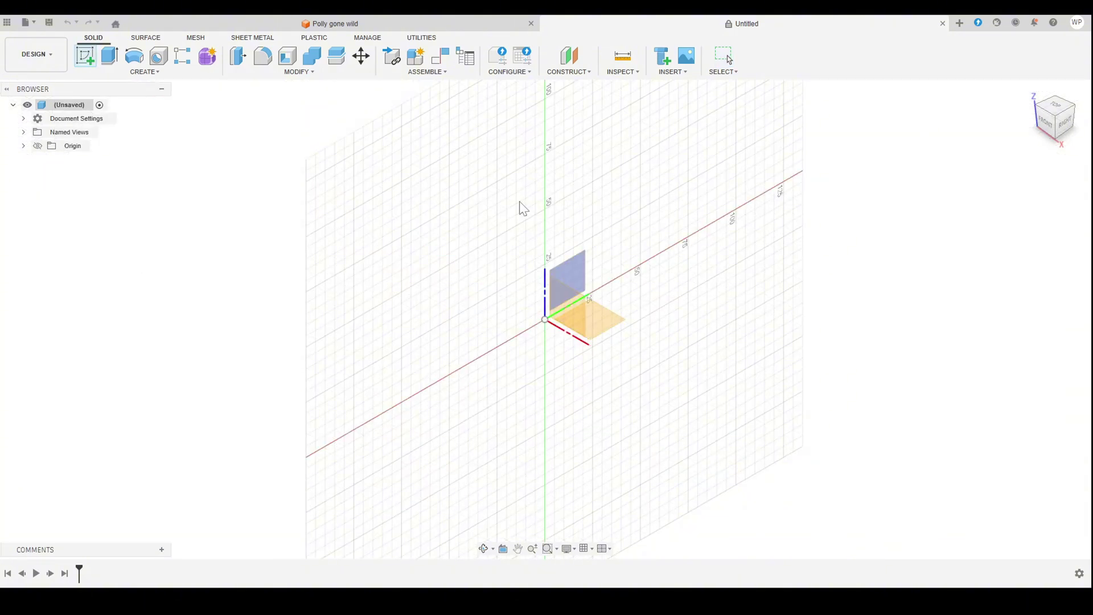
click(601, 324)
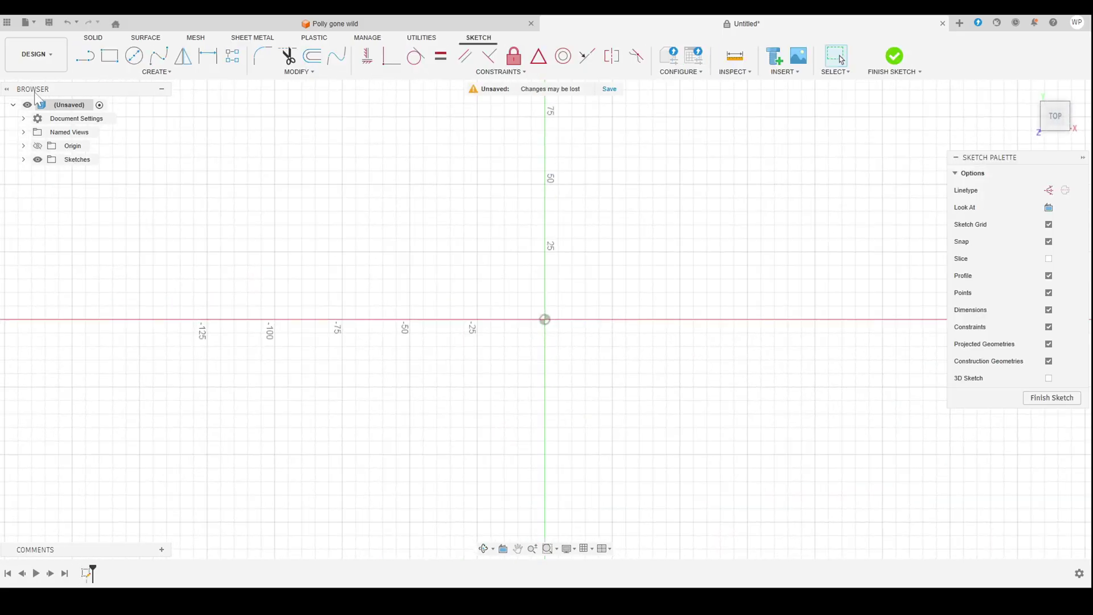
click(136, 58)
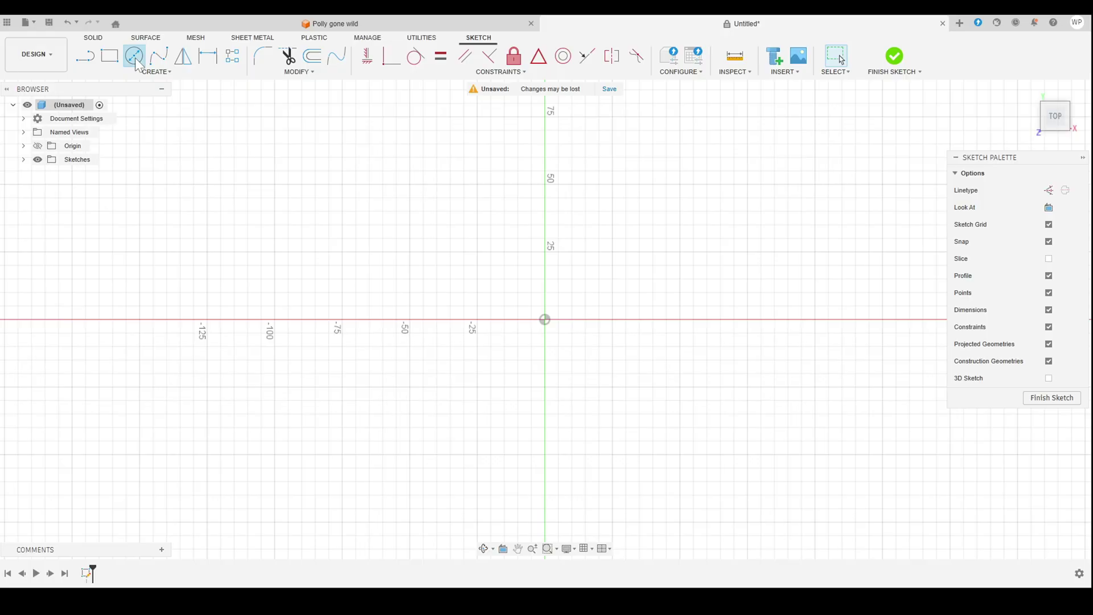
click(545, 322)
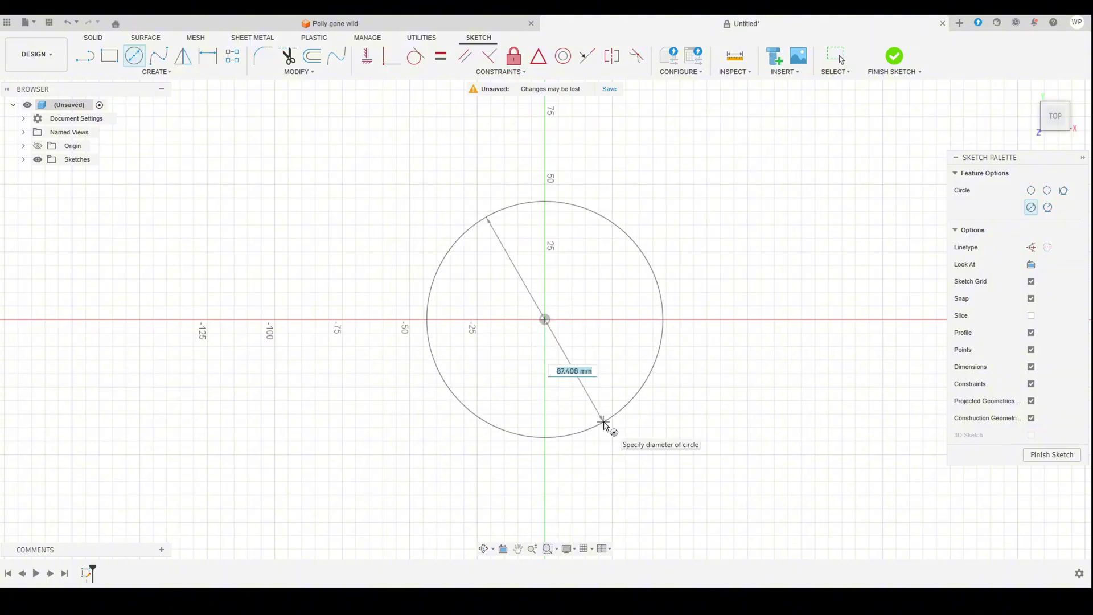
text(100)
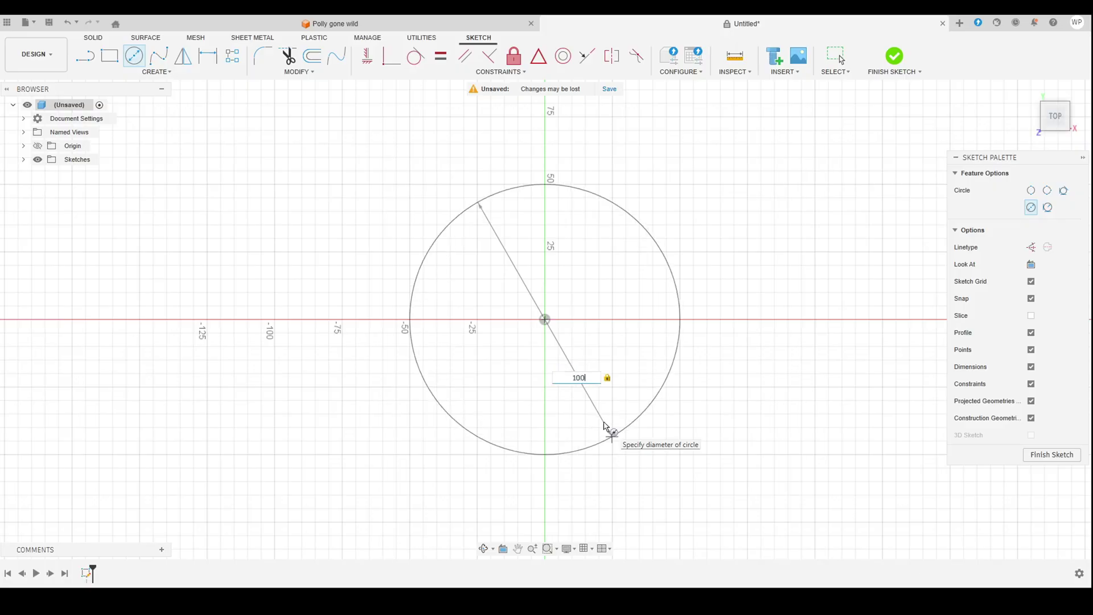
key(Return)
drag(612, 439, 675, 313)
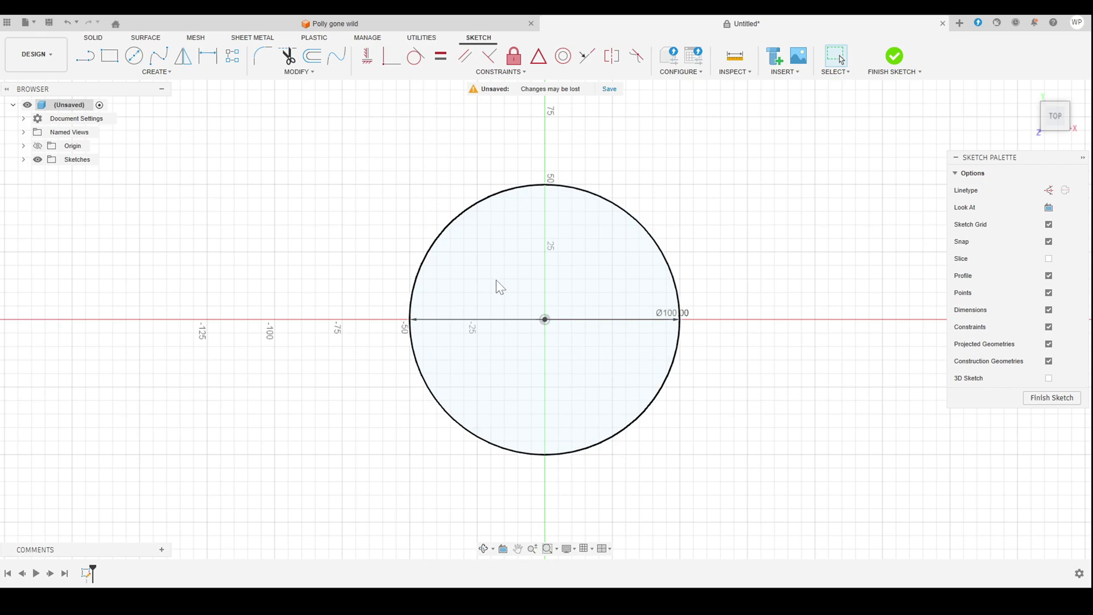
- Offset the circle 5 mm inward to form a ring
click(465, 218)
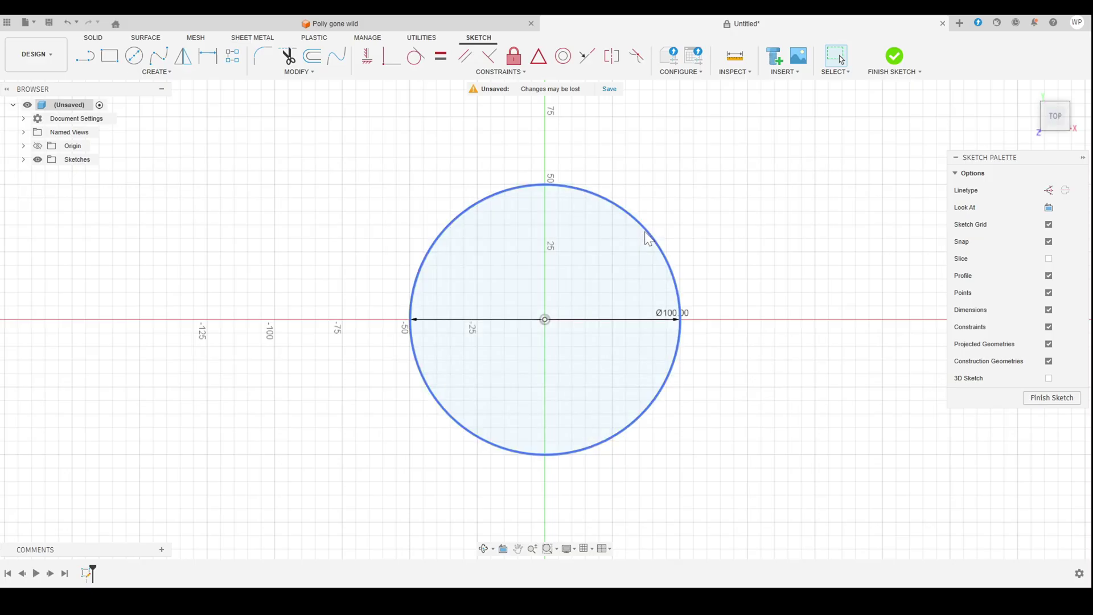
key(o)
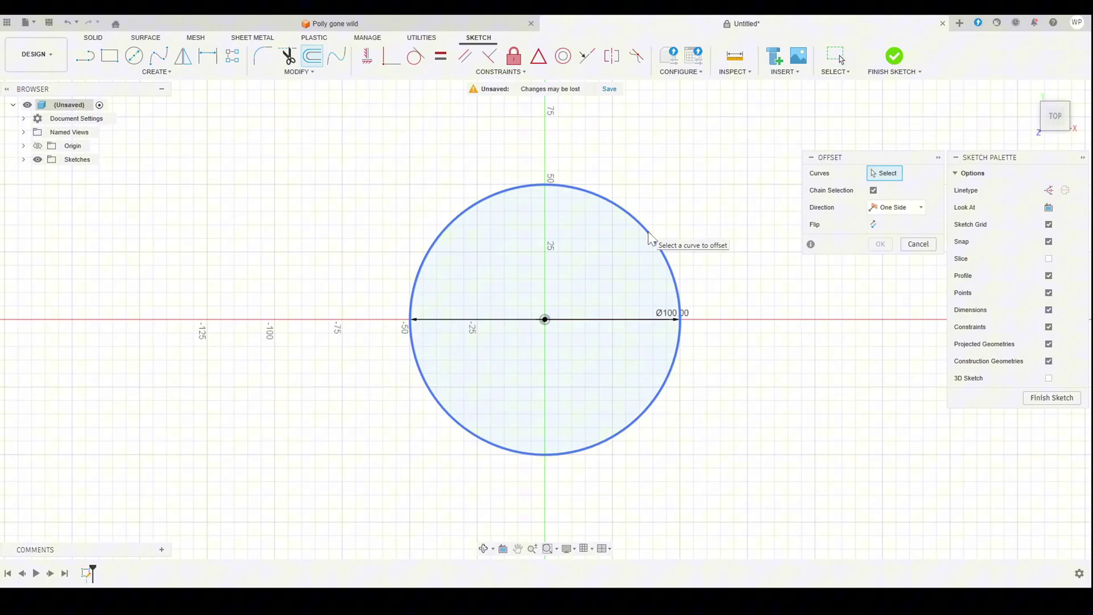
click(650, 235)
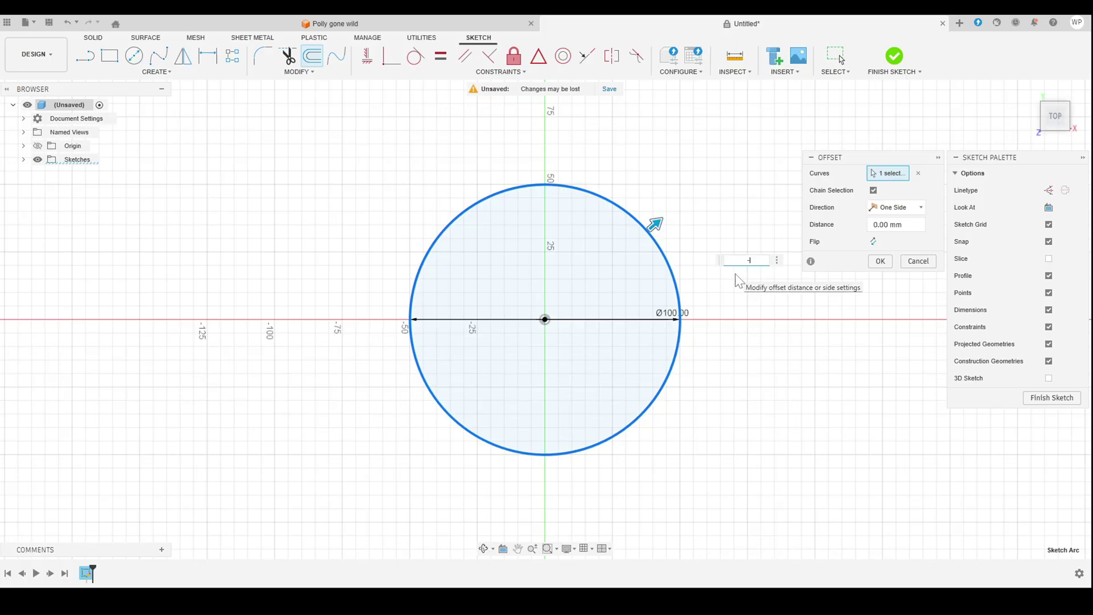
key(Return)
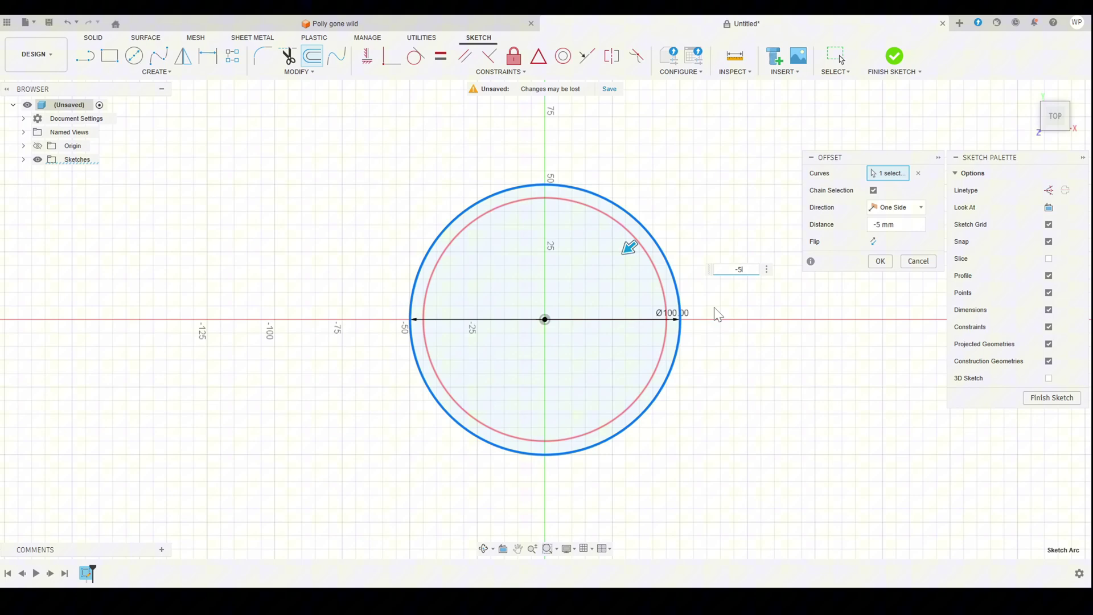
key(Return)
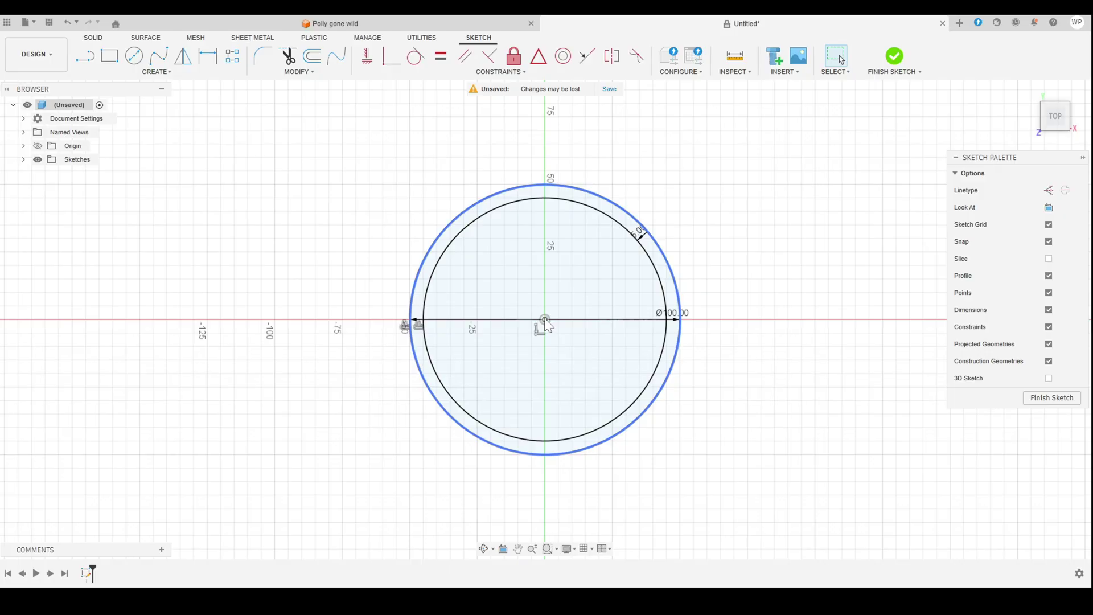
- Draw a vertical 5 mm line upward from the origin
click(86, 59)
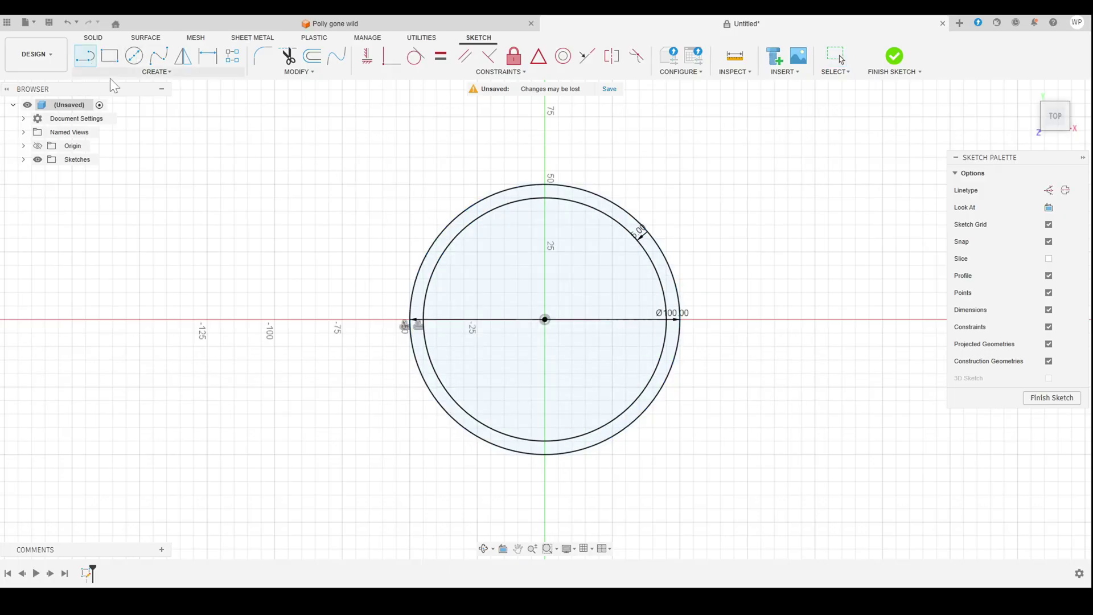
click(545, 320)
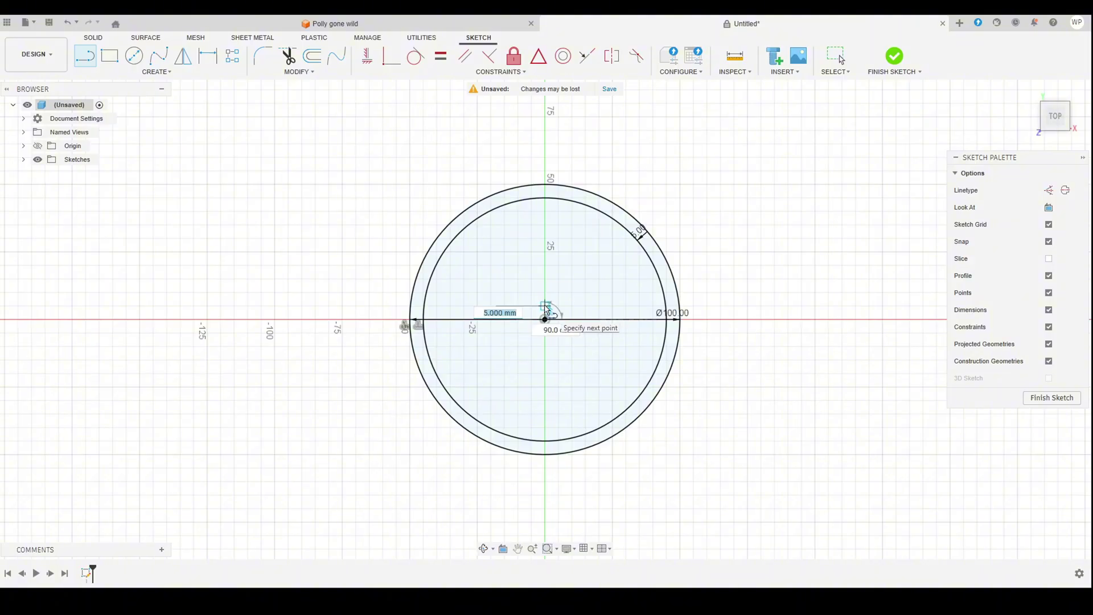
click(546, 307)
key(Escape)
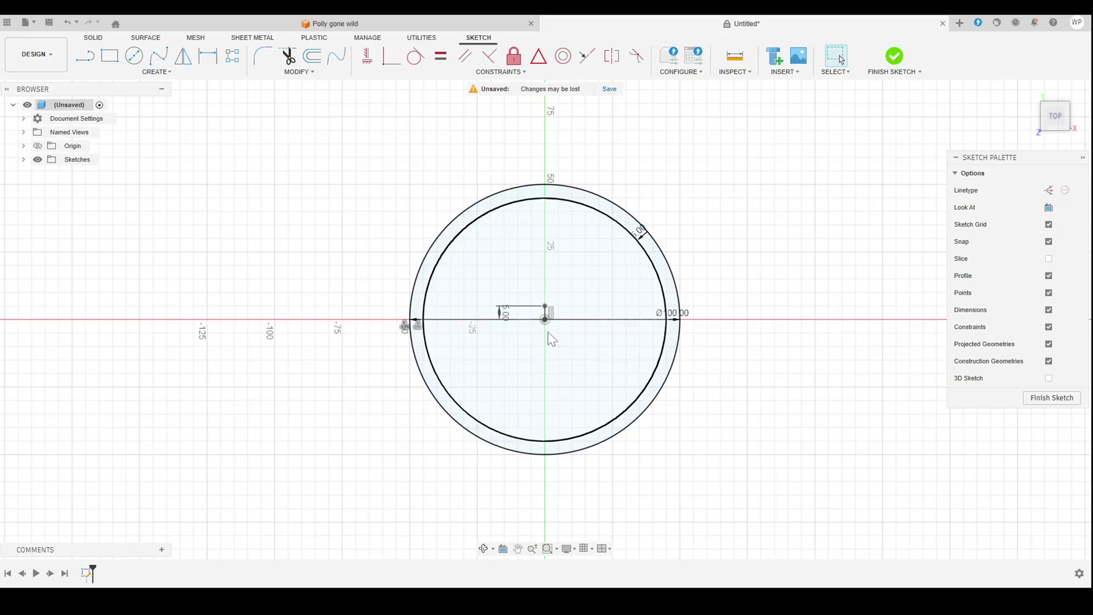
- Draw an inscribed six-sided polygon centred on the origin with a vertex at the line's upper end, and delete the vertical line
click(154, 74)
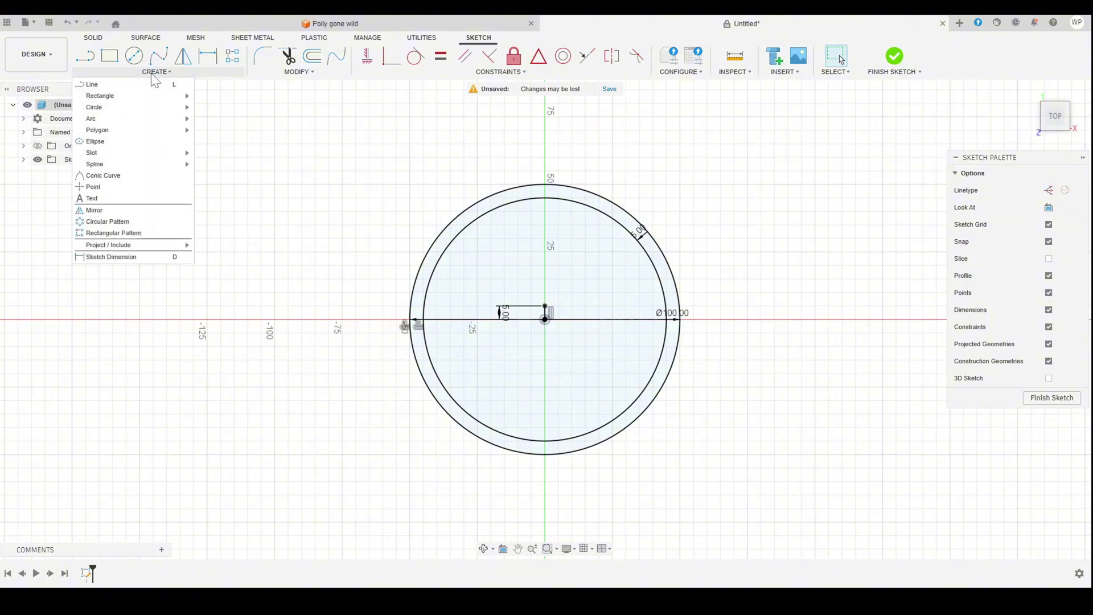
mouse_move(150, 129)
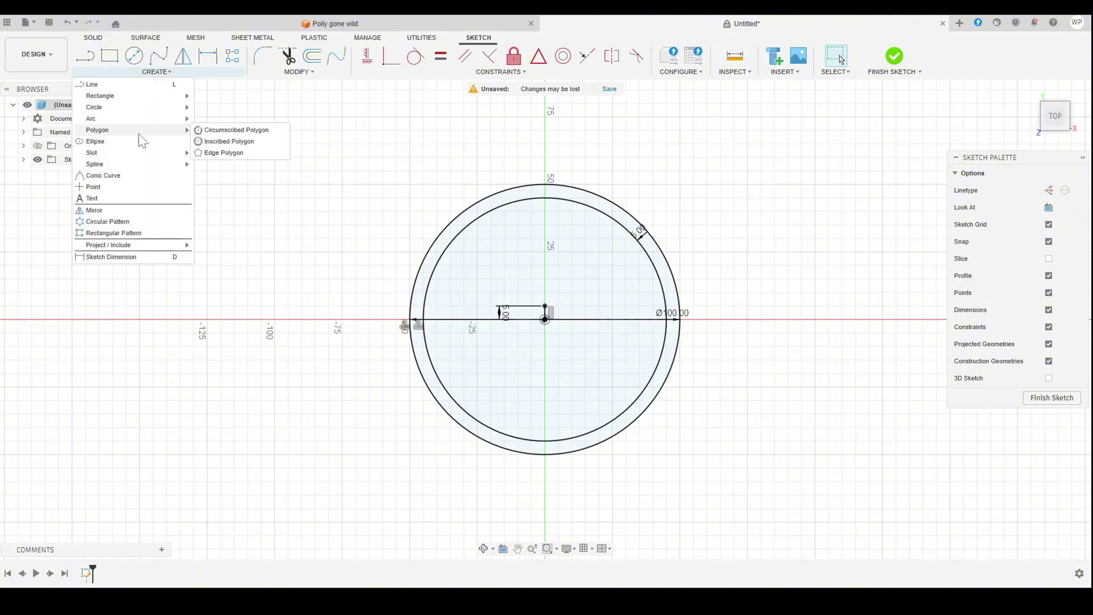
click(229, 142)
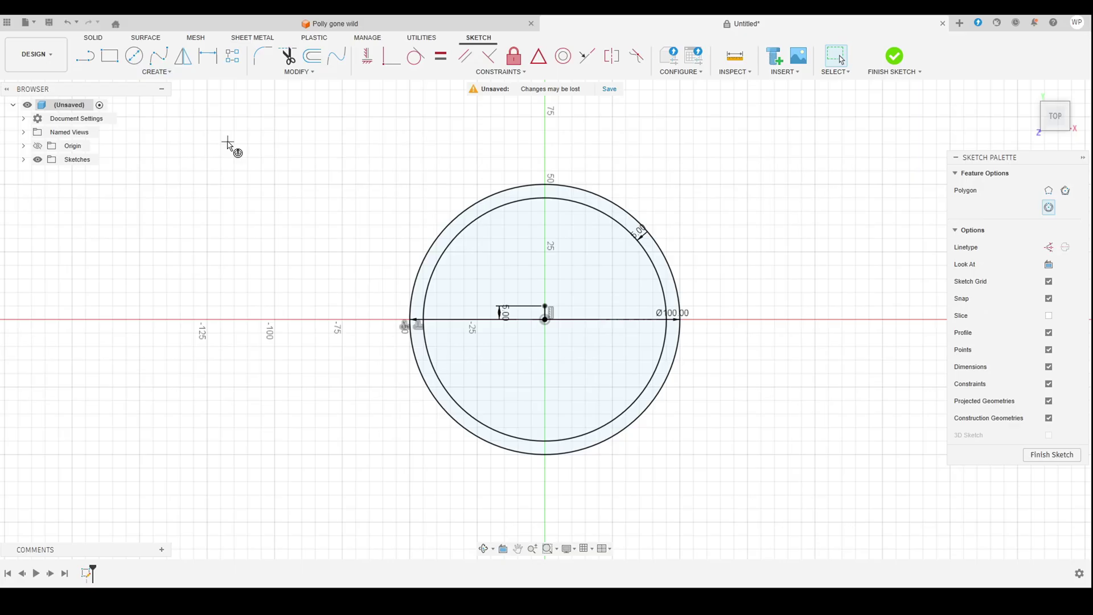
scroll(545, 322, up, 1)
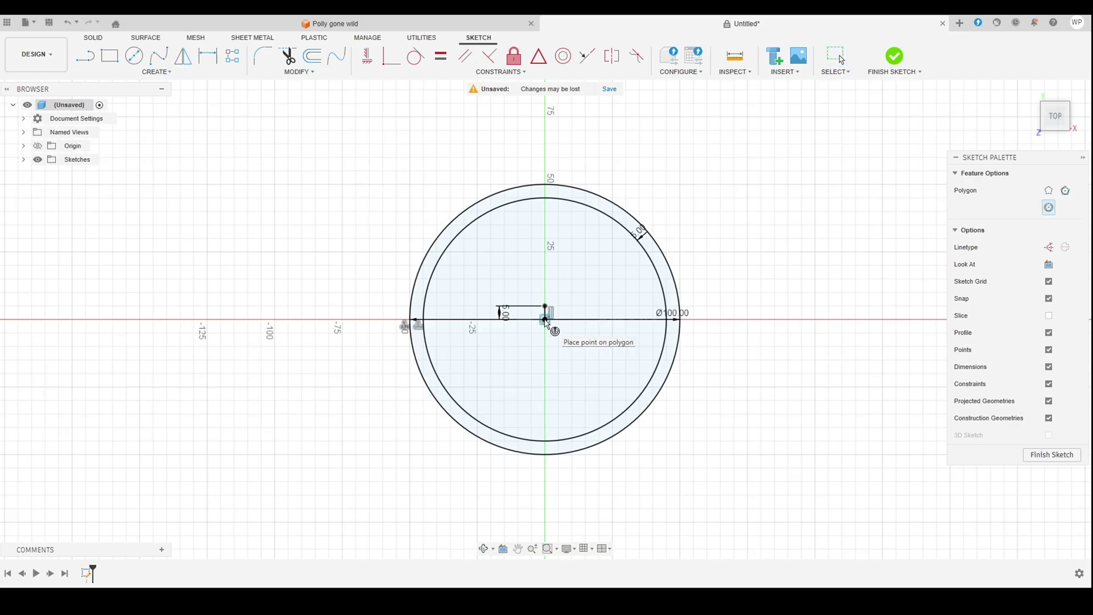
scroll(545, 322, down, 2)
scroll(545, 321, up, 6)
click(548, 321)
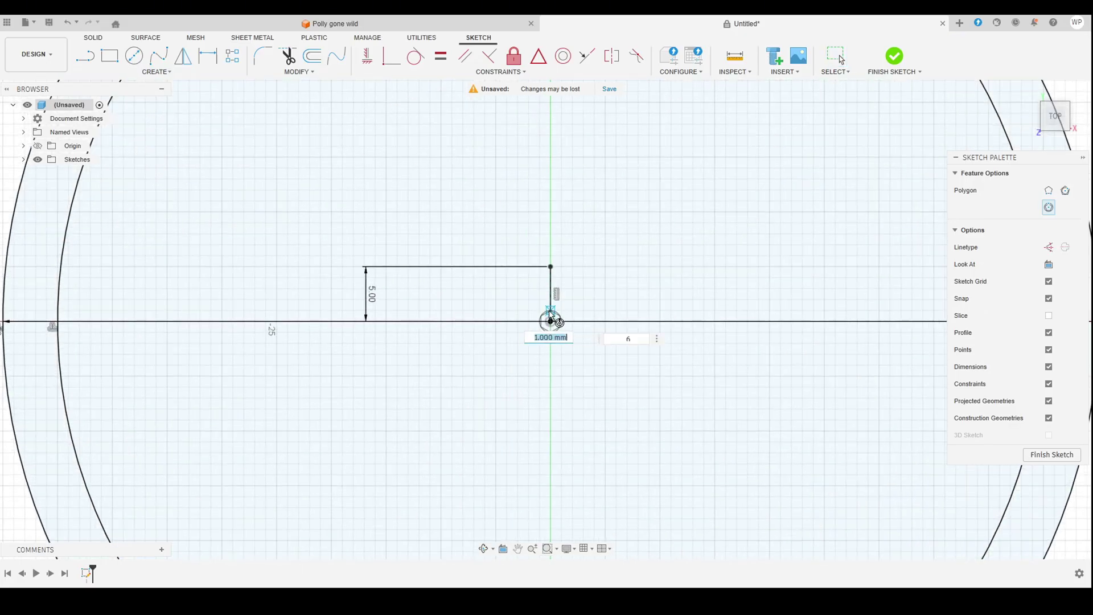
click(551, 267)
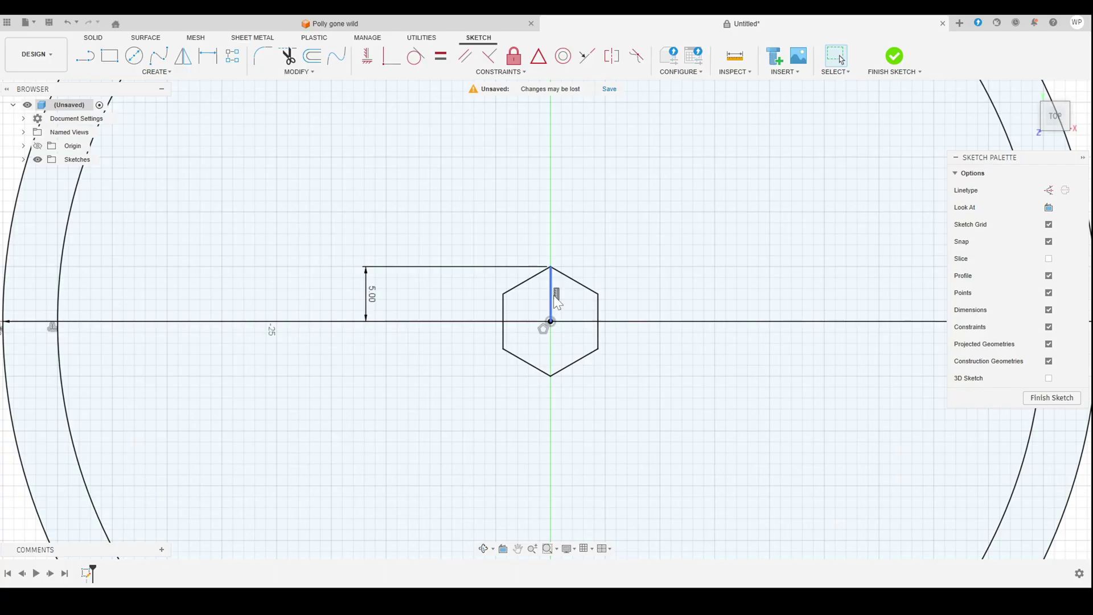
click(552, 301)
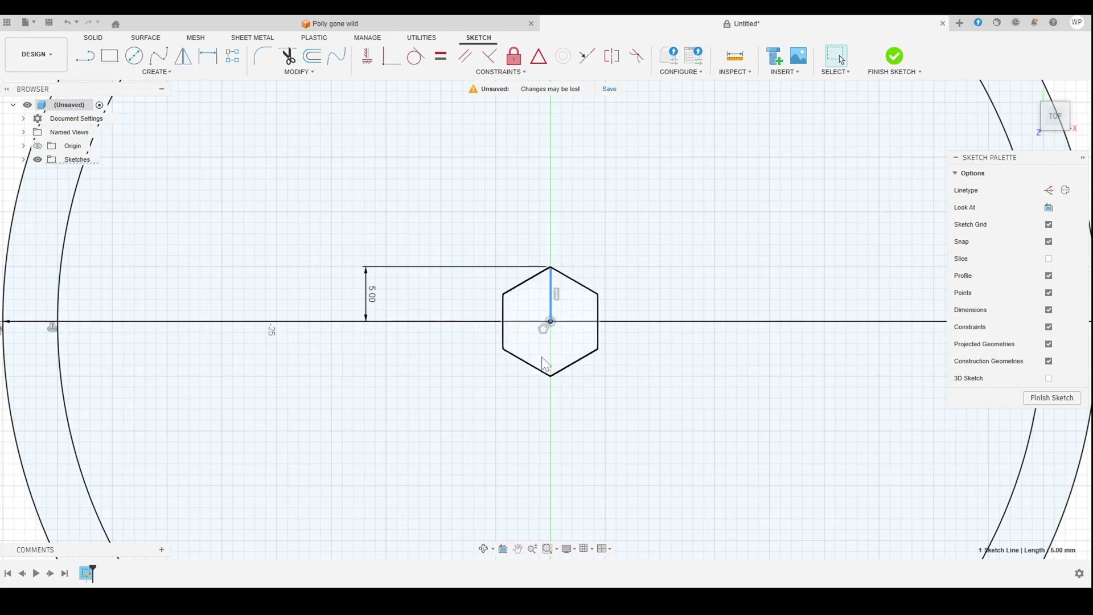
key(Delete)
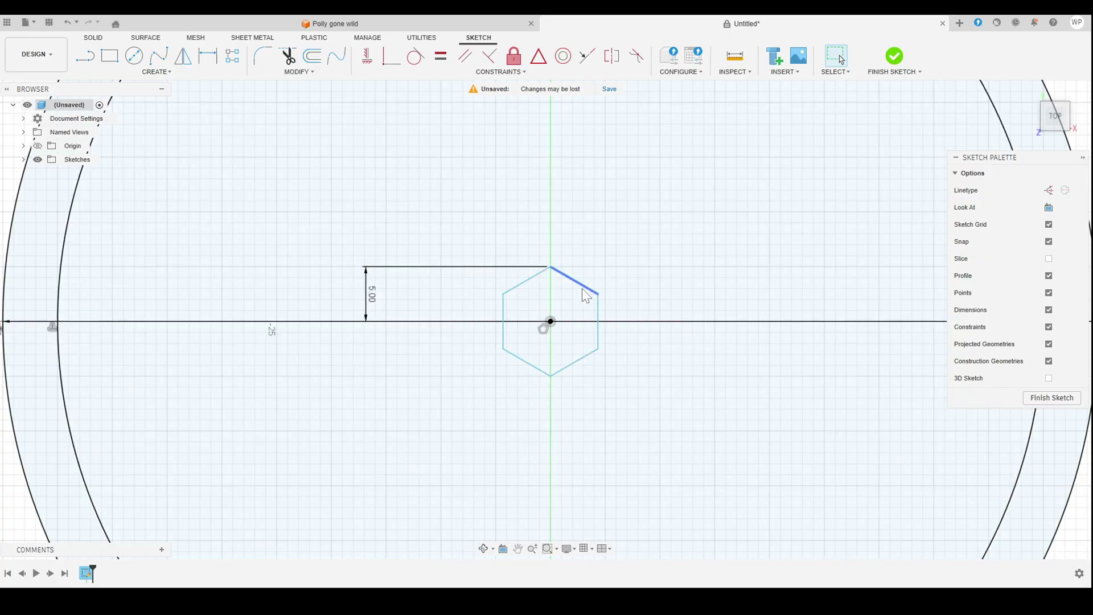
click(580, 285)
click(524, 282)
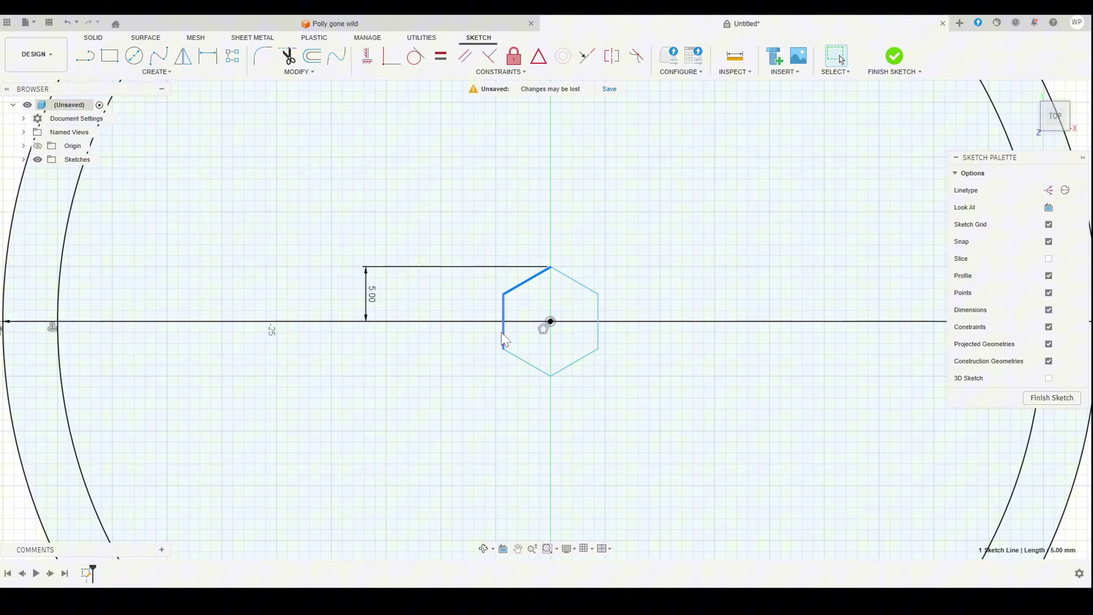
click(531, 365)
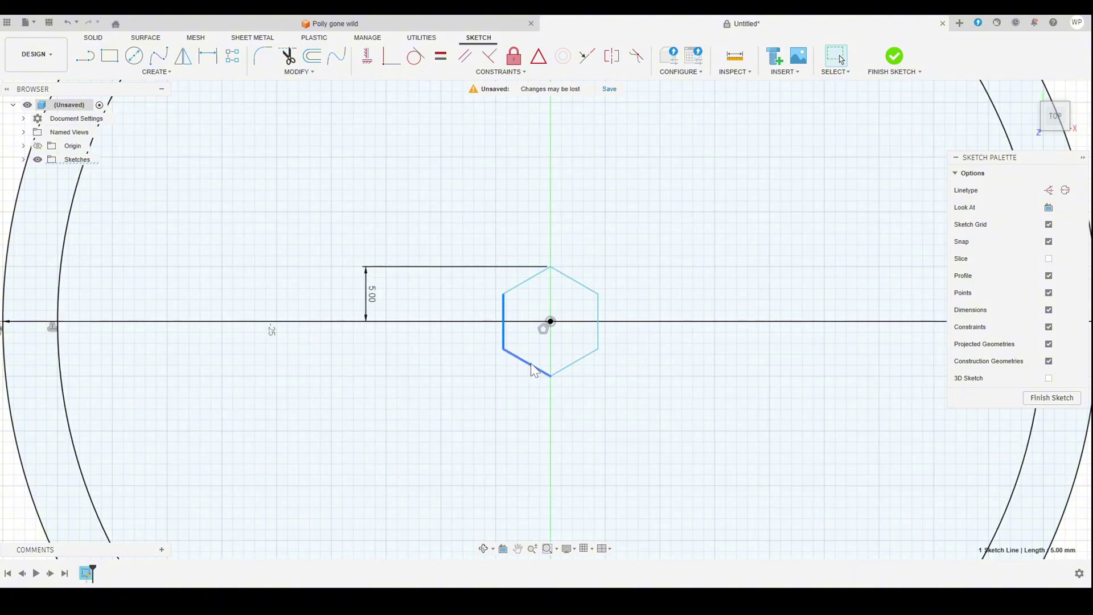
click(578, 363)
click(600, 338)
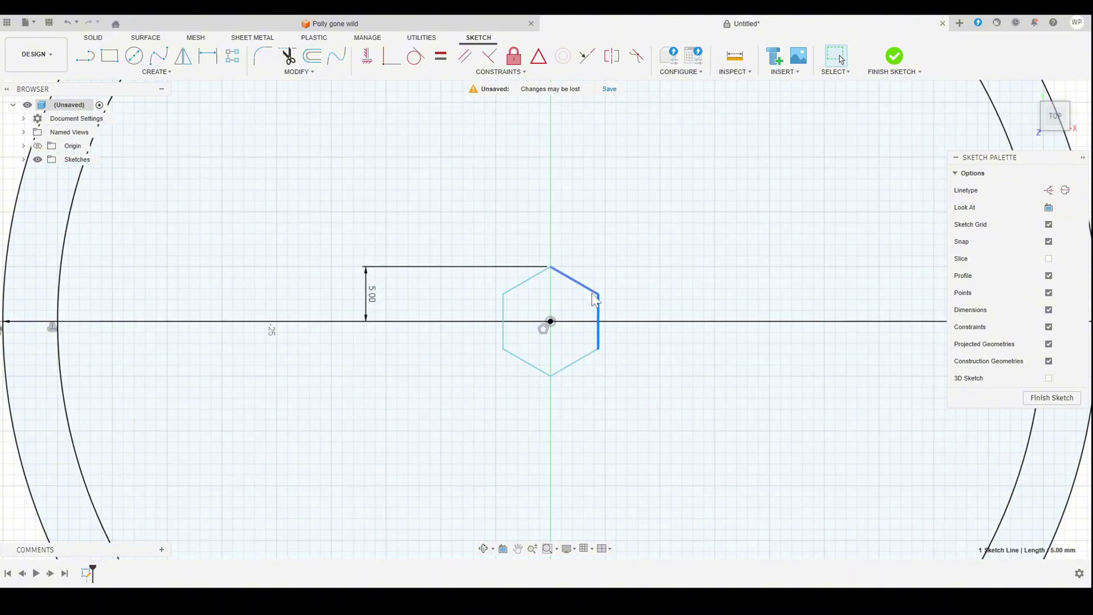
click(594, 296)
key(Escape)
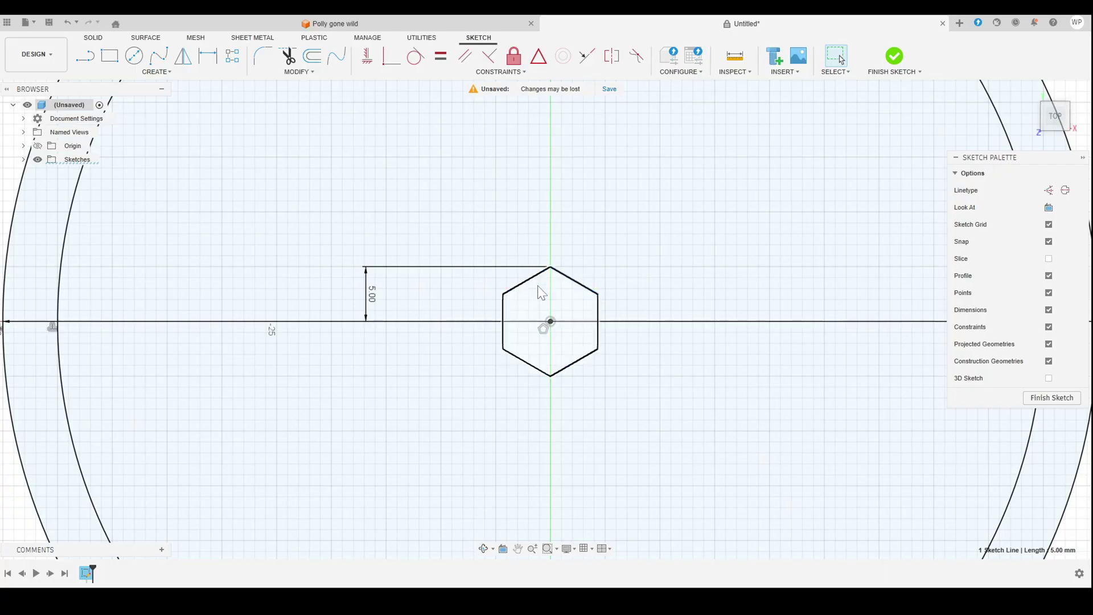
key(ctrl+z)
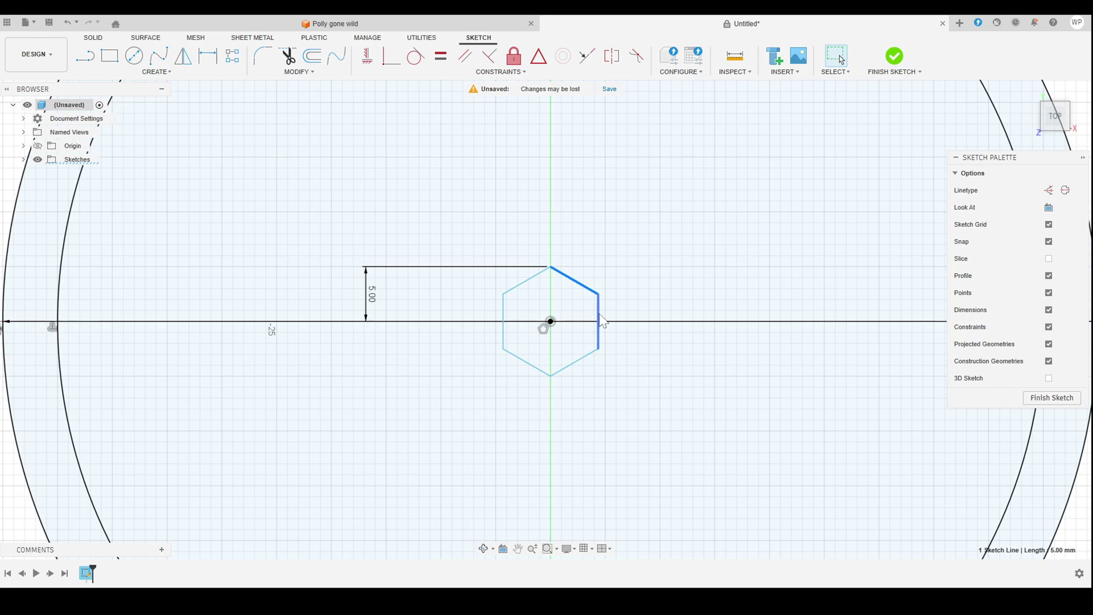
double_click(599, 322)
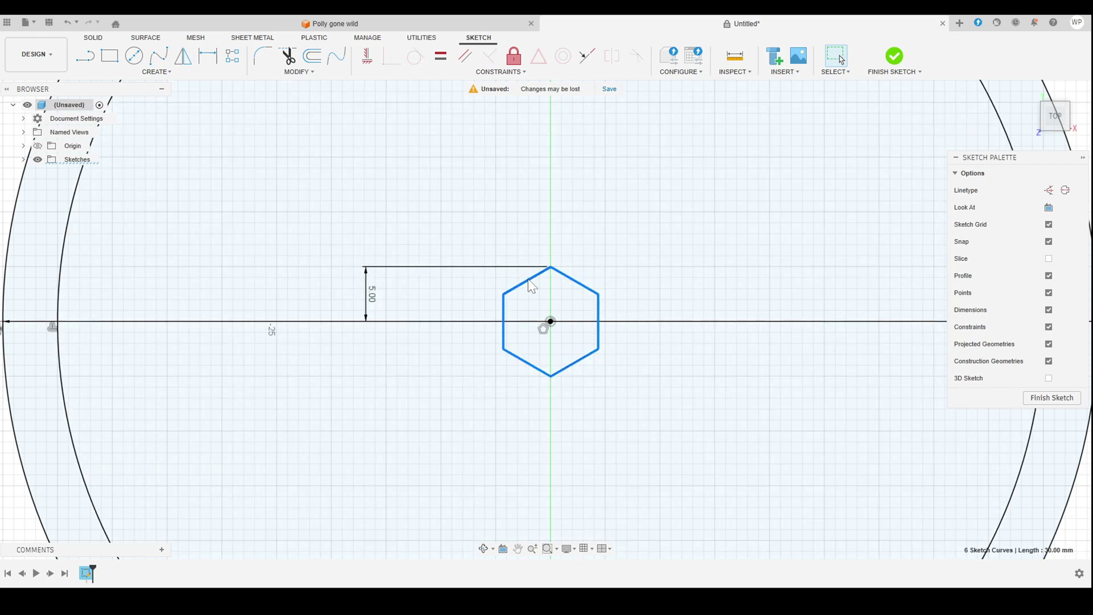
key(Escape)
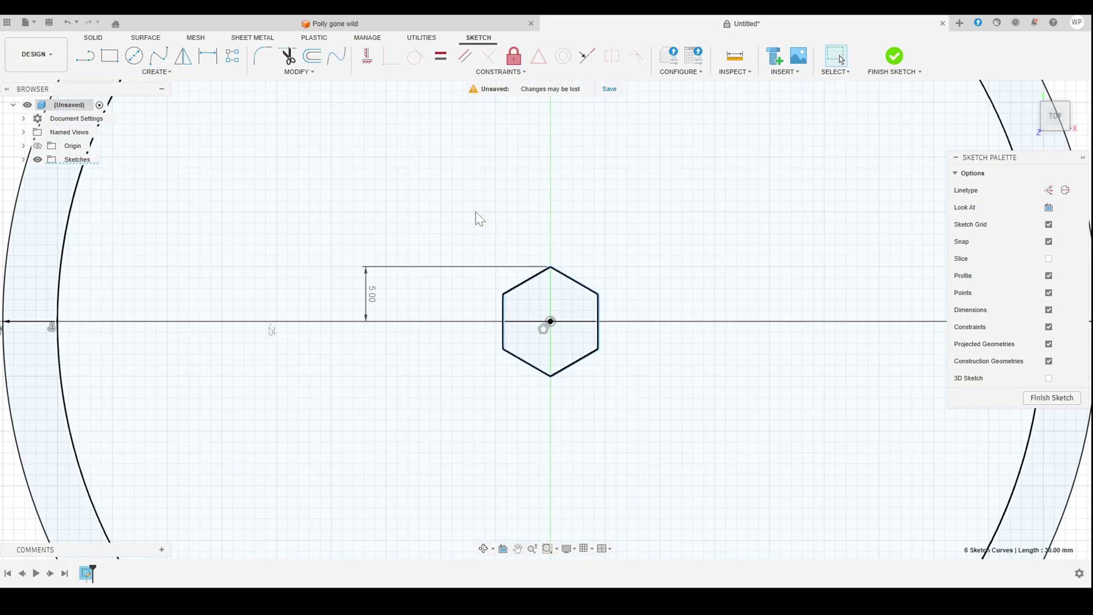
click(640, 282)
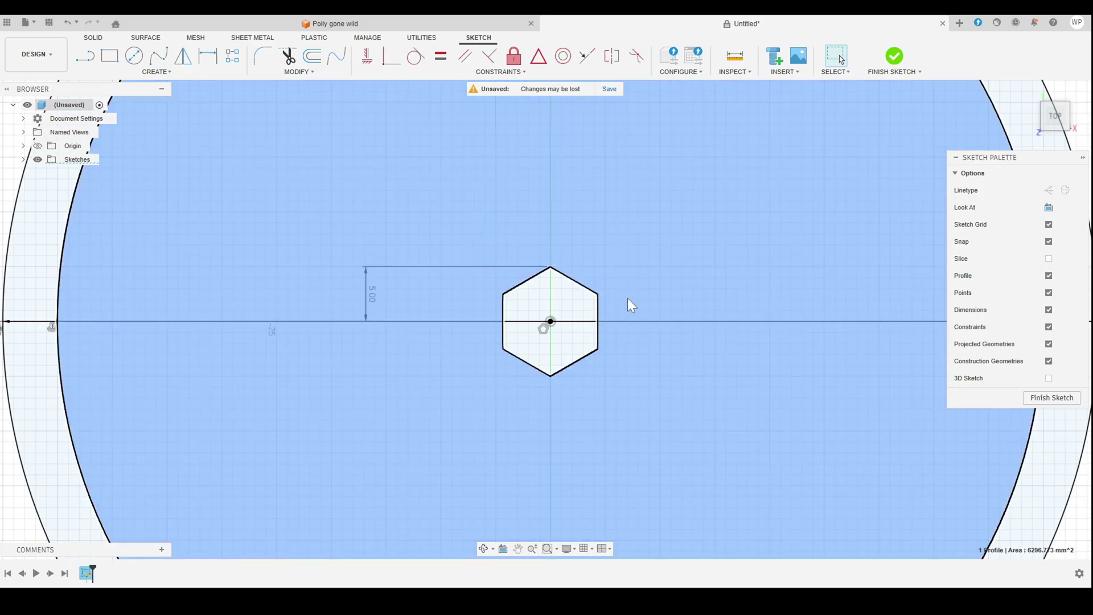
click(630, 301)
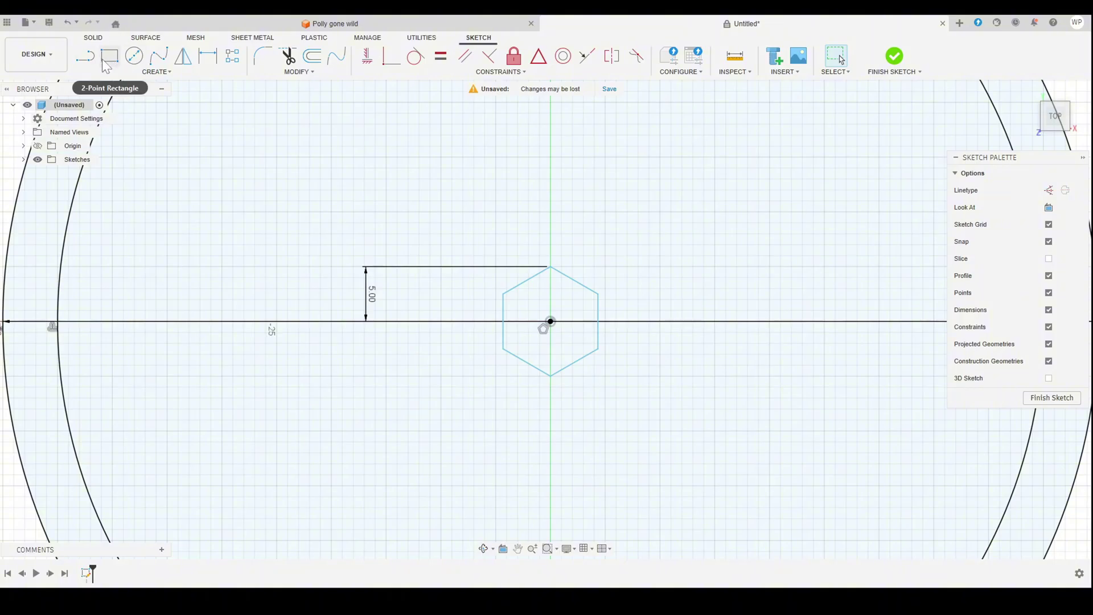
- Draw two lines from the origin to the midpoints of the hexagon's two upper edges
key(l)
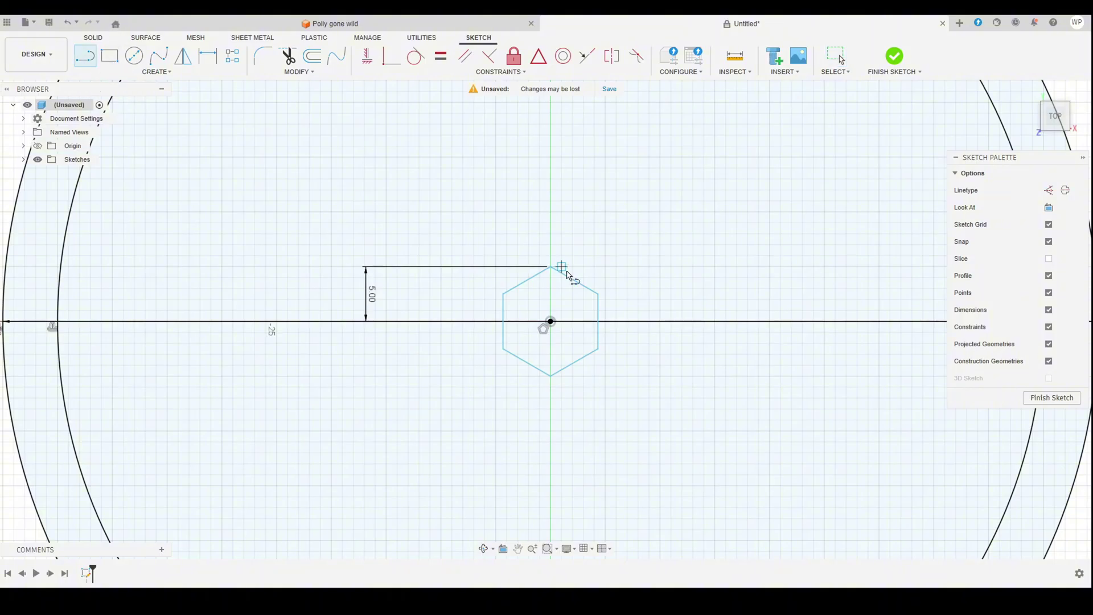
click(551, 322)
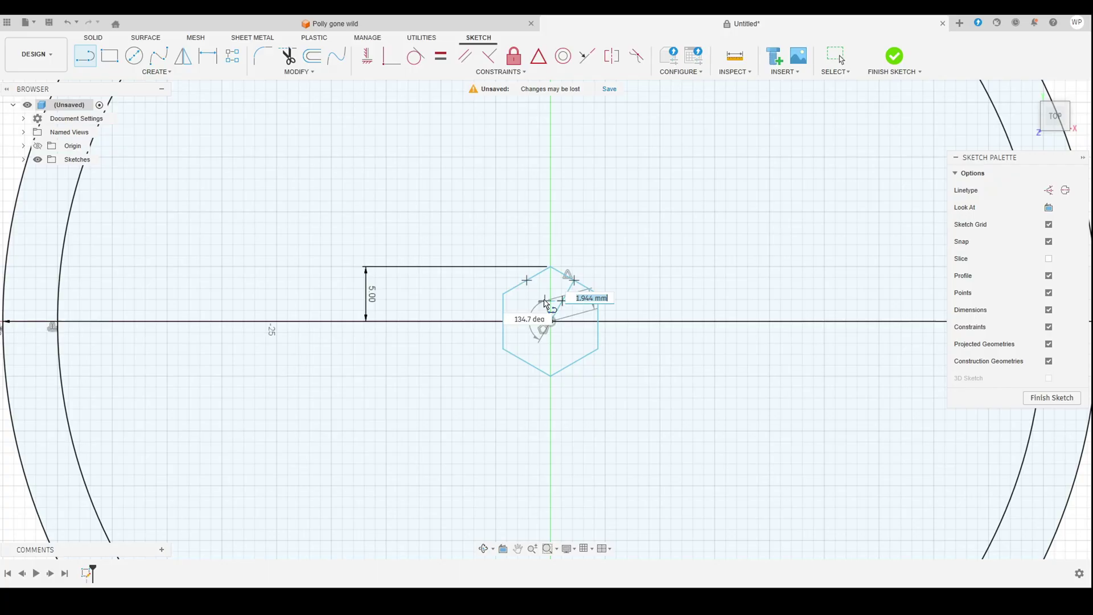
click(530, 286)
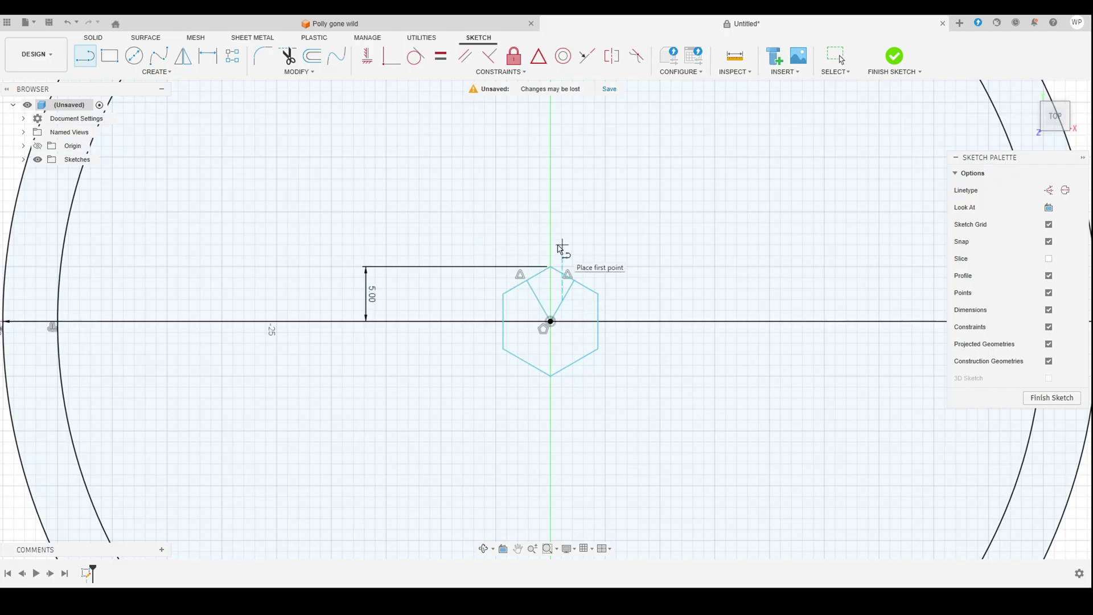
key(Escape)
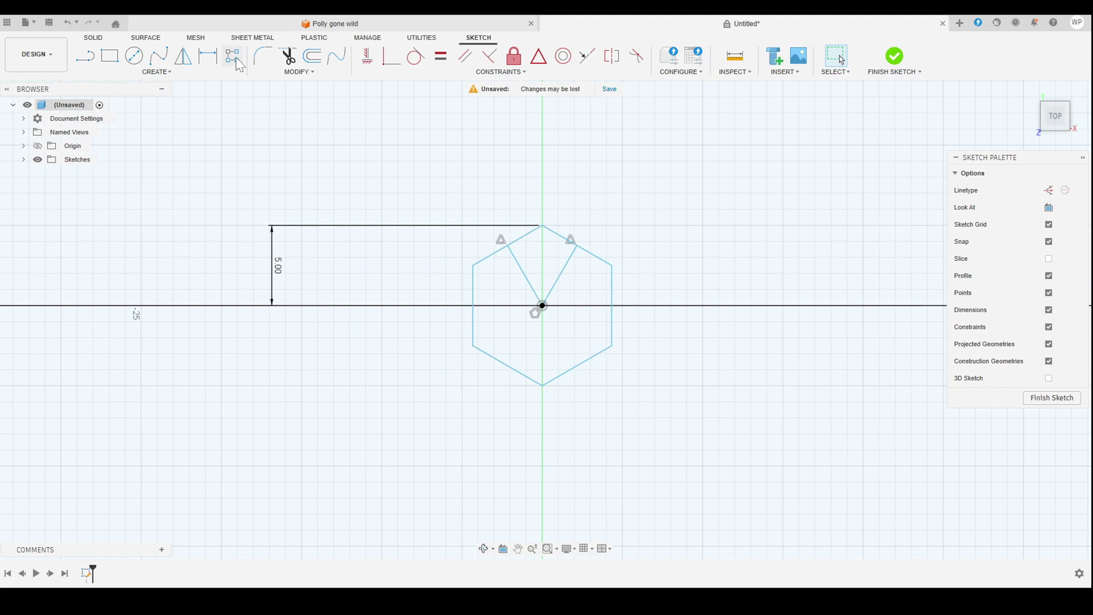
- Unpin the Rectangular Pattern command from the toolbar and pin it back again
click(159, 75)
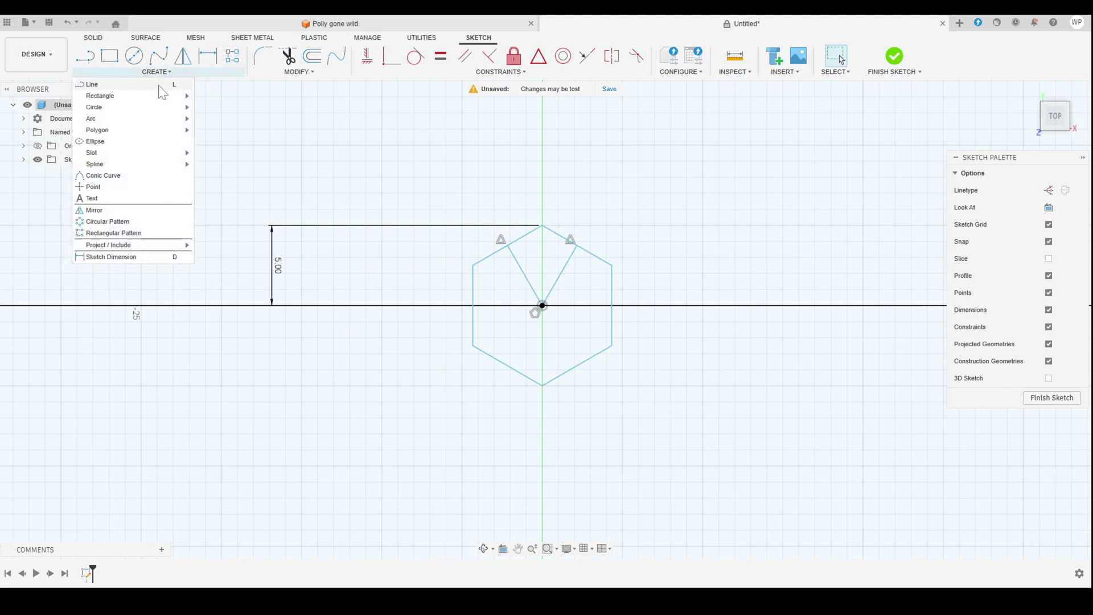
click(186, 234)
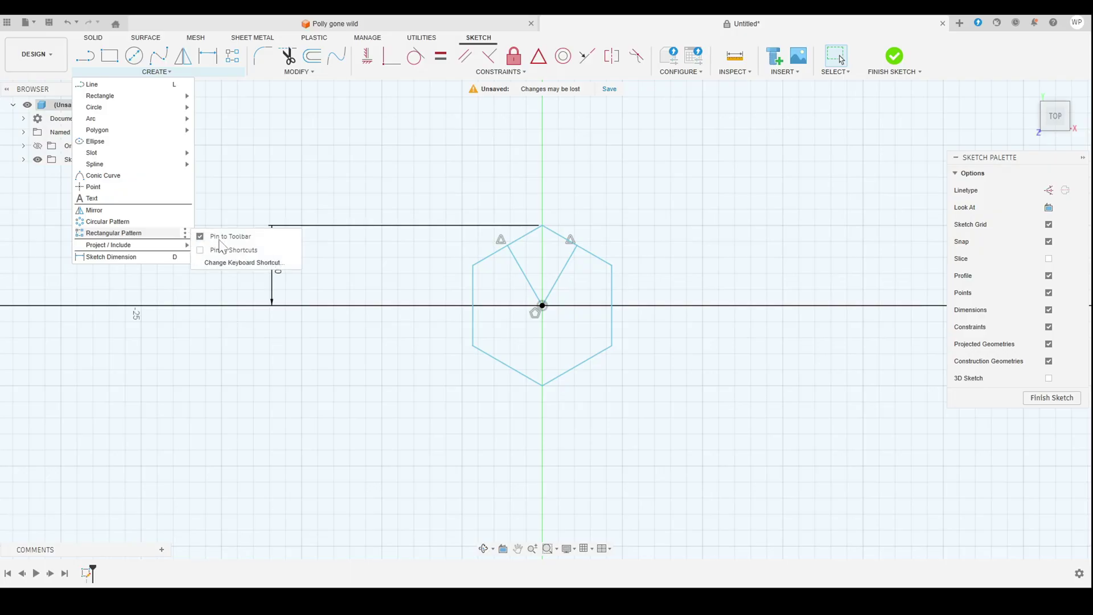
click(251, 249)
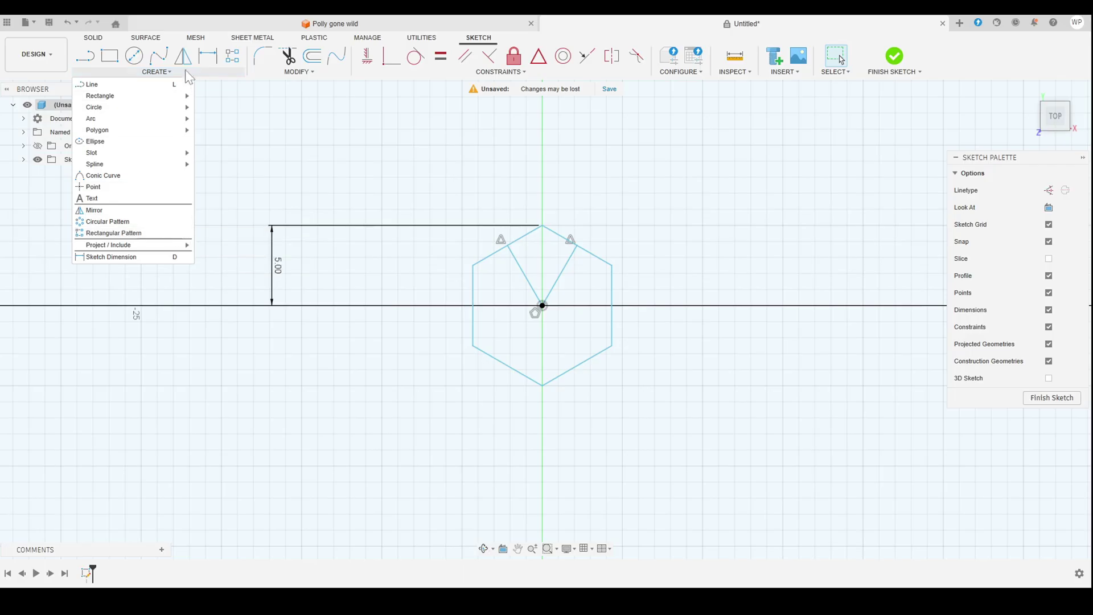
click(185, 234)
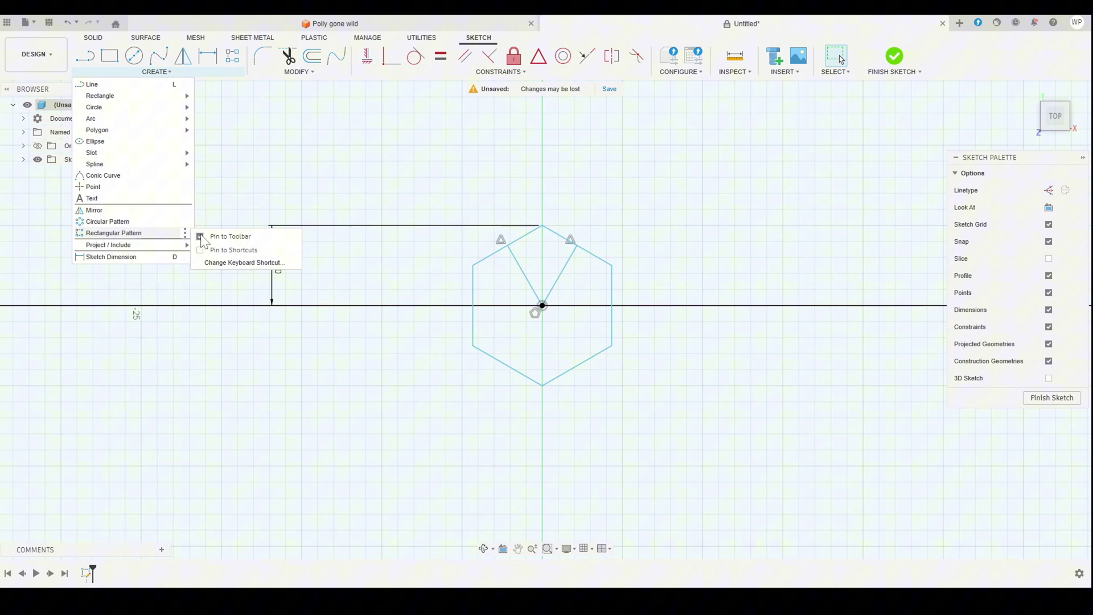
click(202, 235)
click(185, 234)
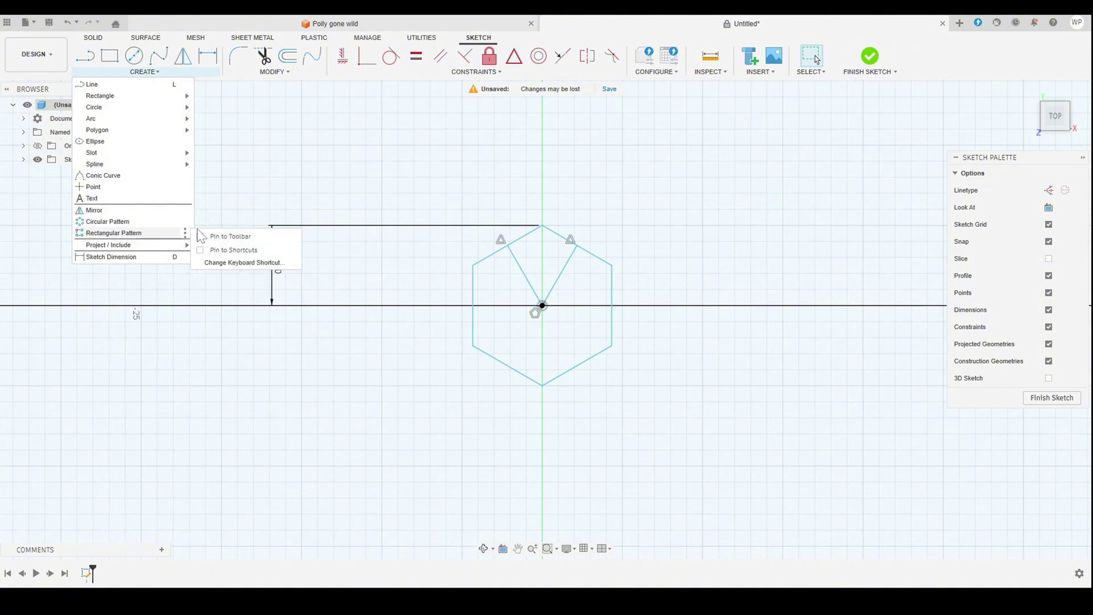
click(207, 235)
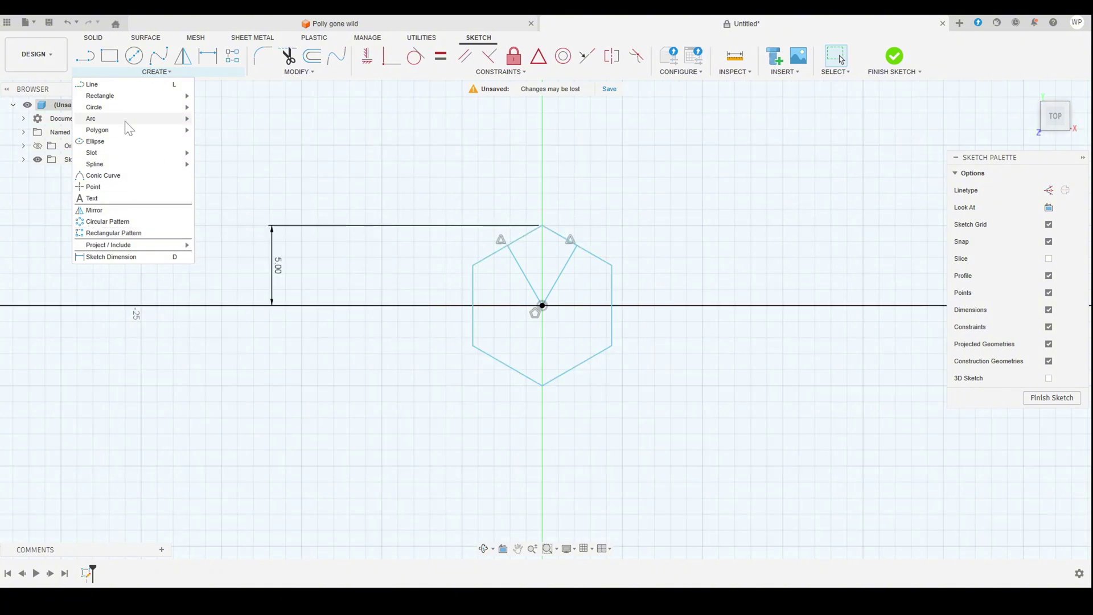
- Start a Rectangular Pattern of the whole hexagon, using the two lines from the origin as its directions
click(233, 57)
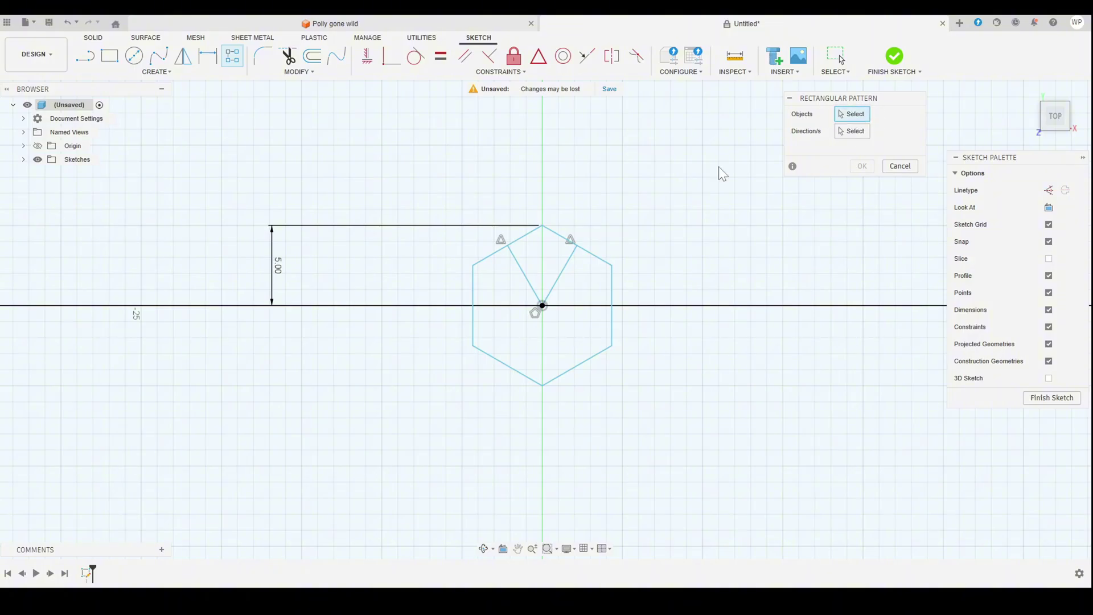
double_click(613, 290)
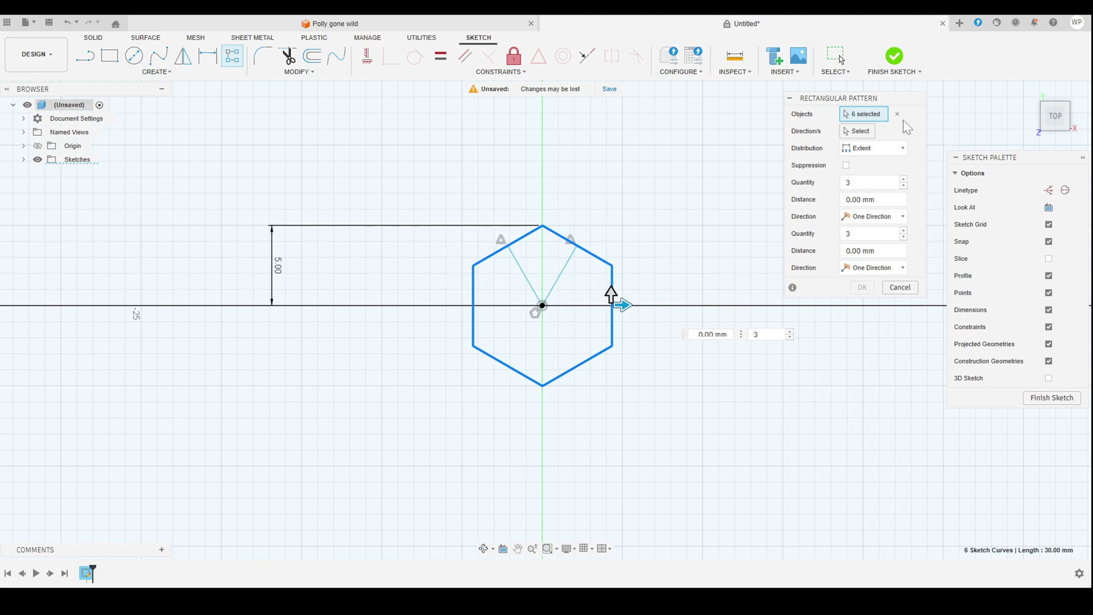
click(858, 132)
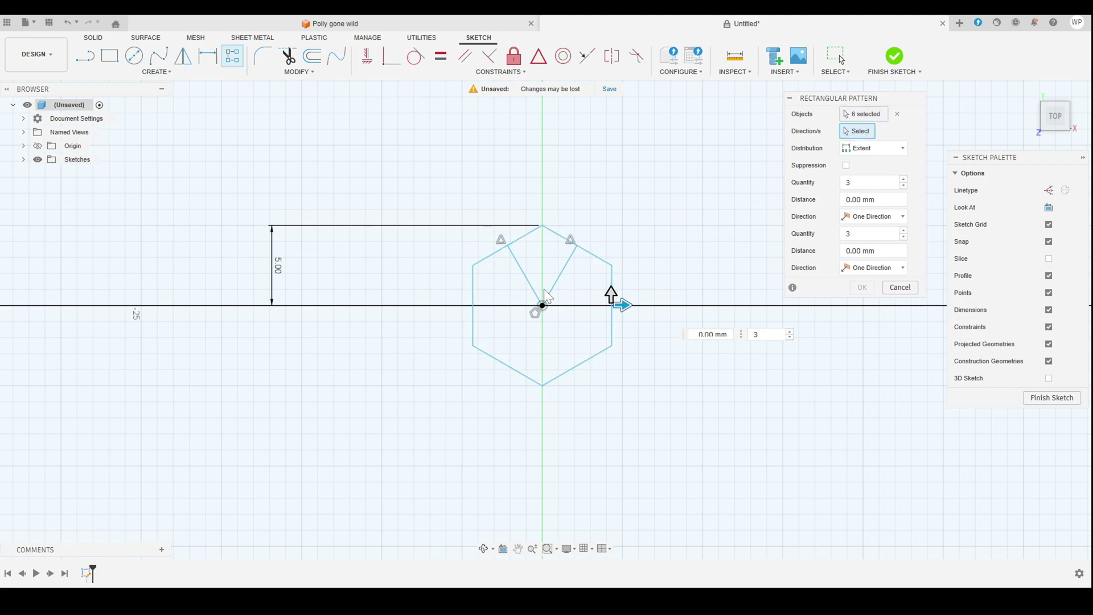
click(561, 282)
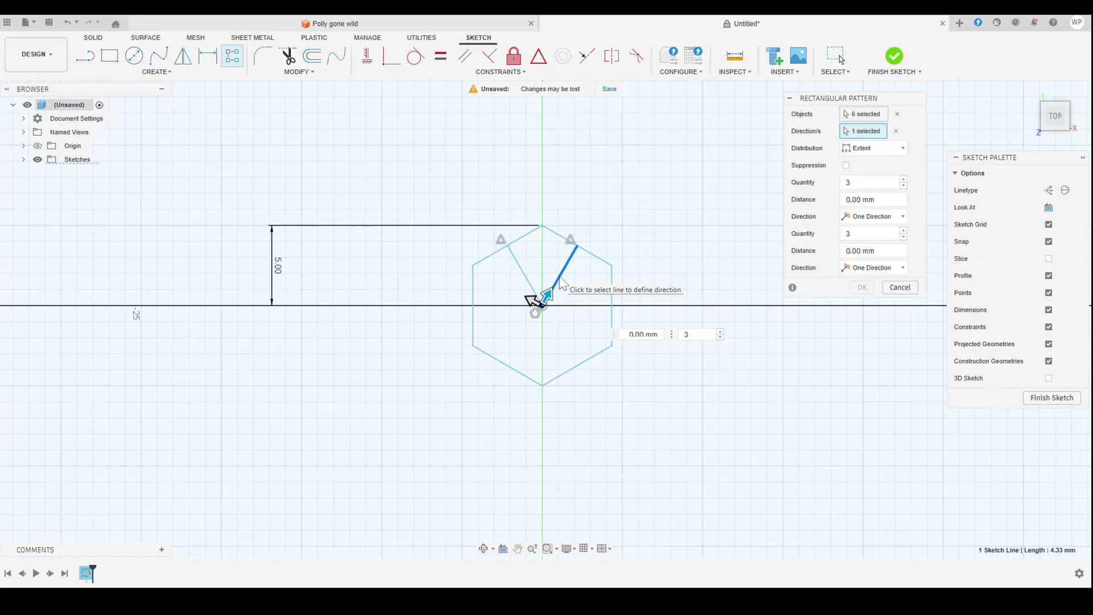
click(527, 282)
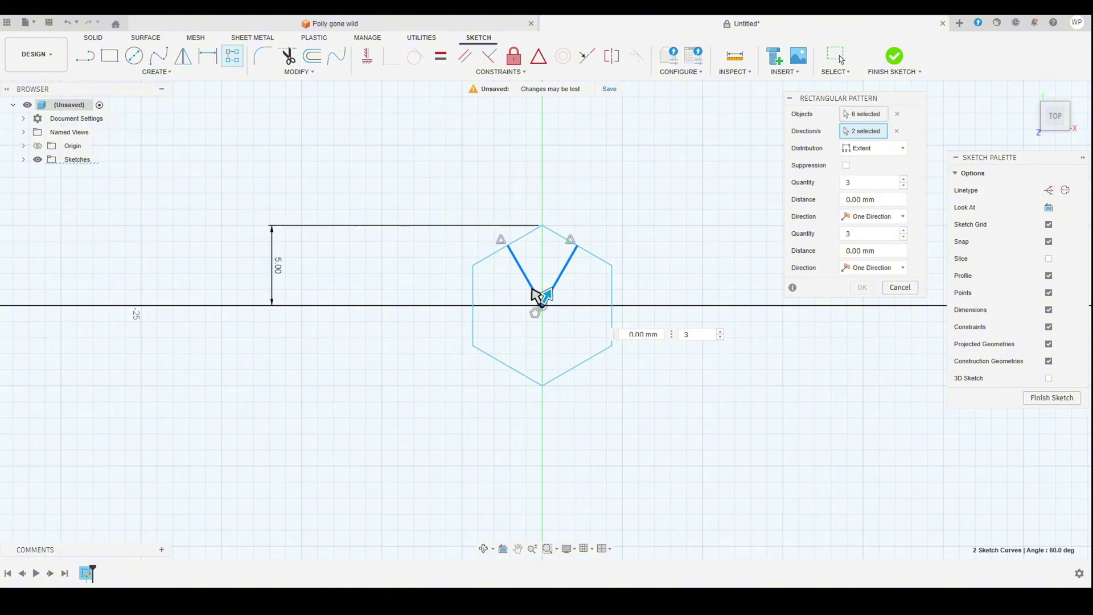
- Set the pattern quantity to 14 in both directions
scroll(740, 445, down, 5)
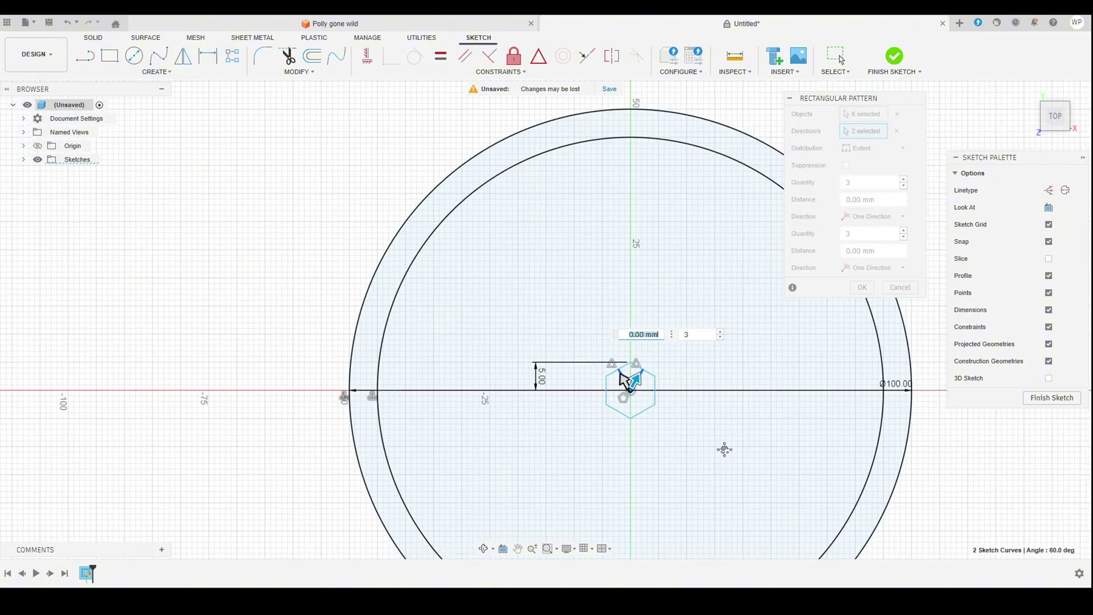
middle_drag(724, 450, 462, 378)
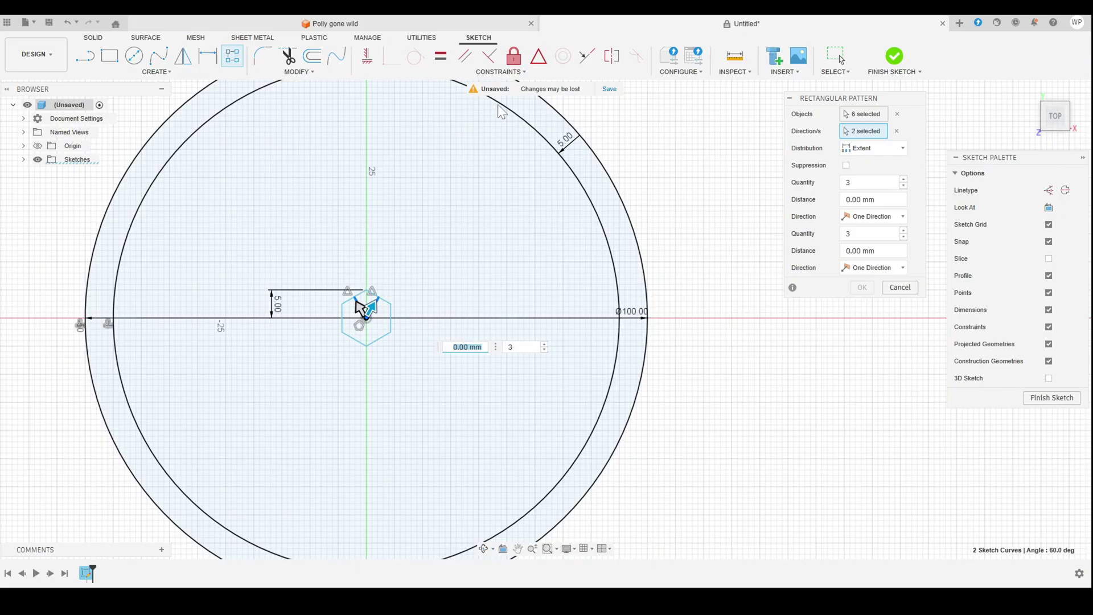
click(849, 183)
click(849, 234)
text(4)
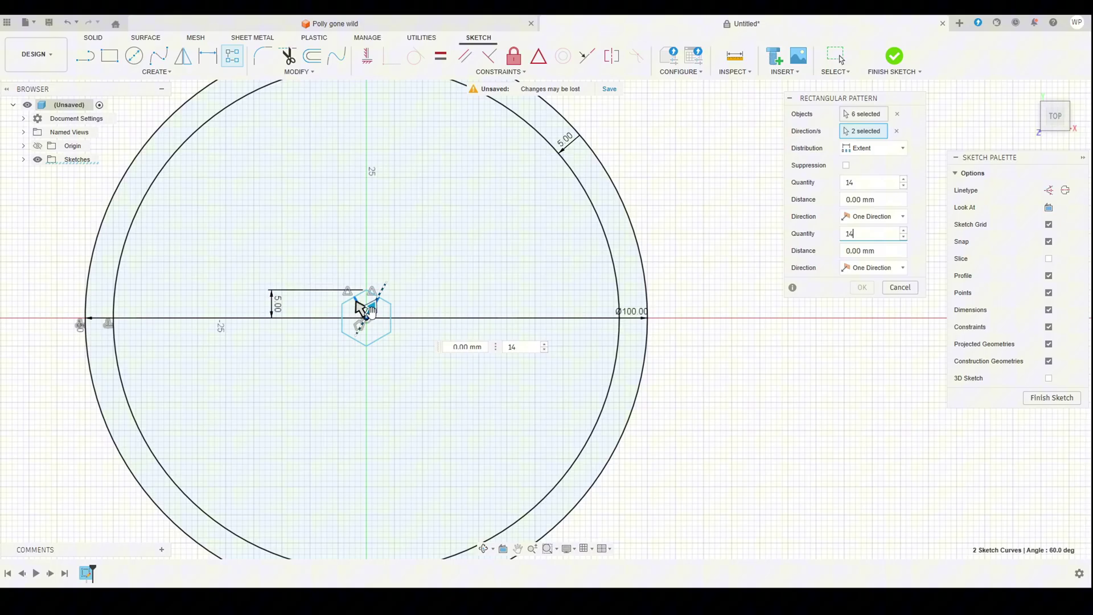
click(371, 311)
mouse_move(372, 307)
mouse_down()
mouse_move(496, 100)
mouse_move(509, 110)
mouse_move(362, 309)
mouse_up()
- Make the pattern distribution symmetric along both directions
click(871, 217)
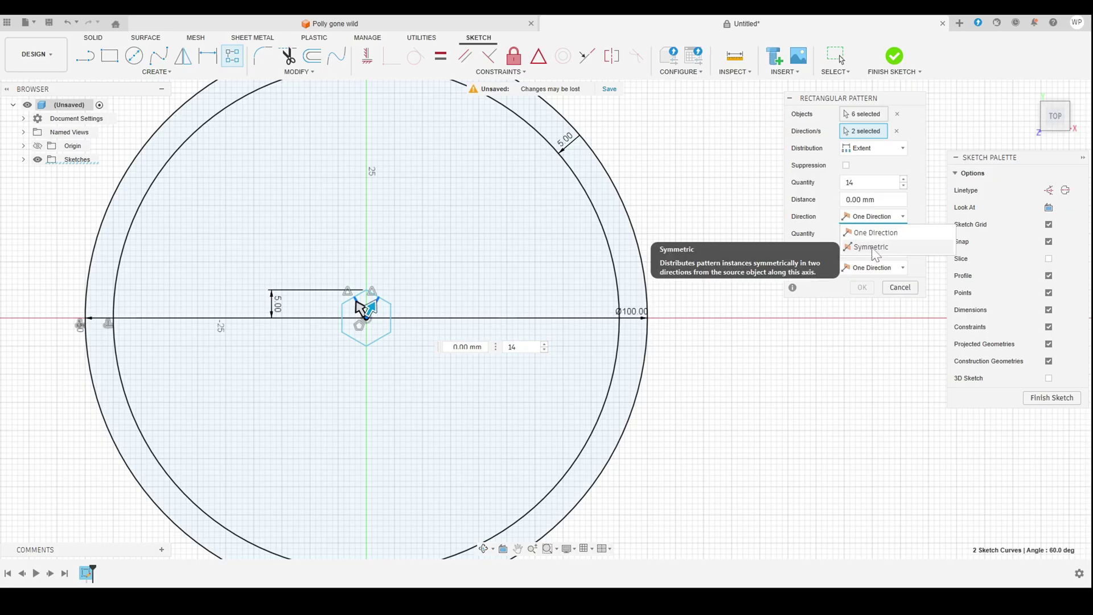
click(874, 249)
click(872, 268)
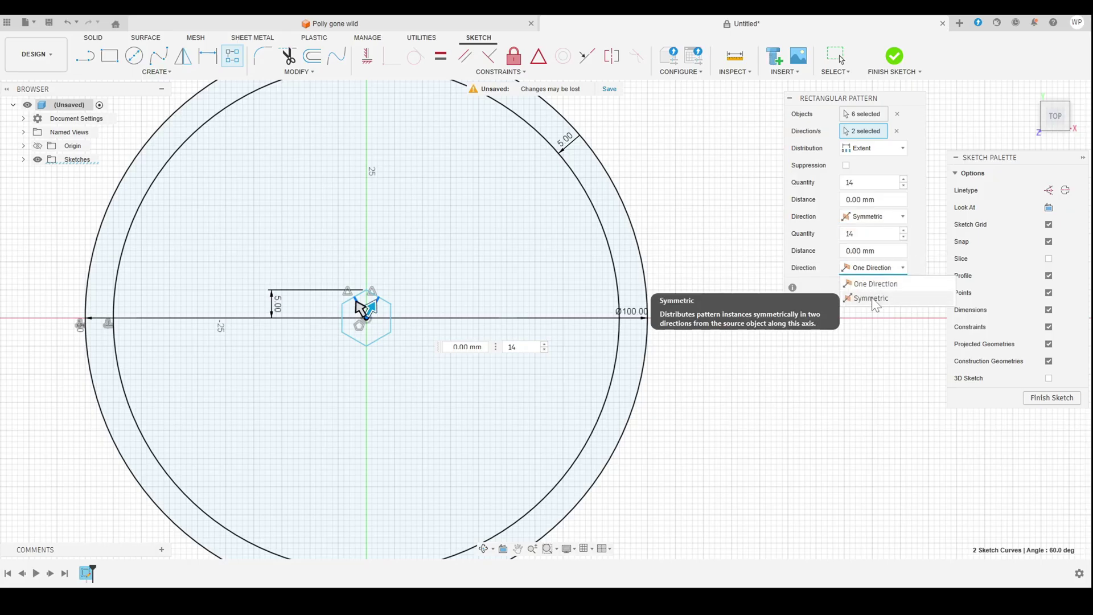
click(872, 298)
- Extend the hexagon pattern to a distance of 70 mm along the first direction
scroll(761, 378, down, 3)
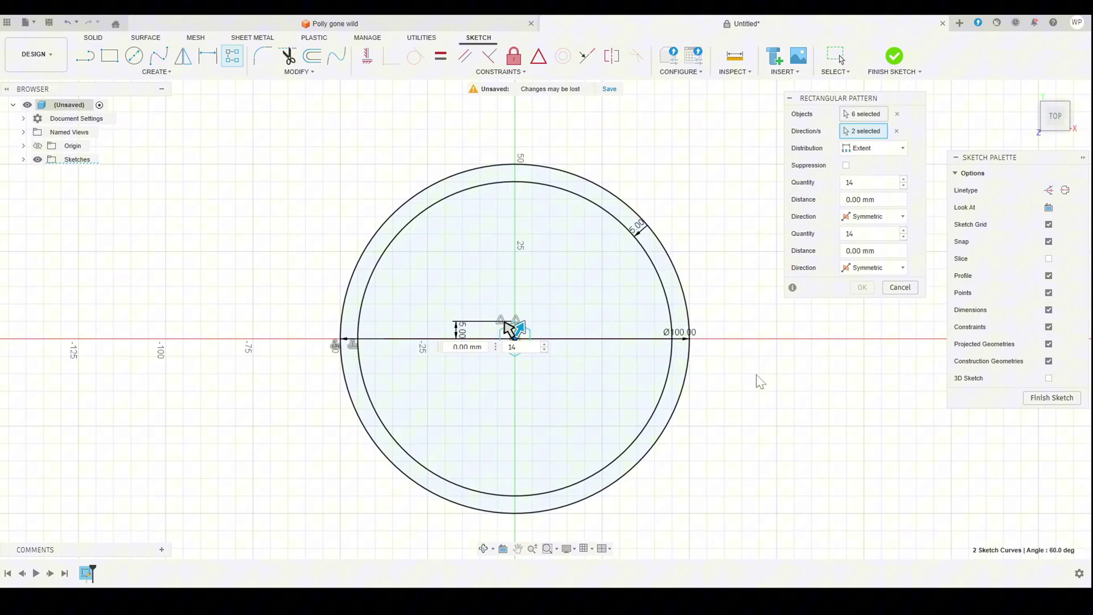
middle_drag(799, 367, 706, 374)
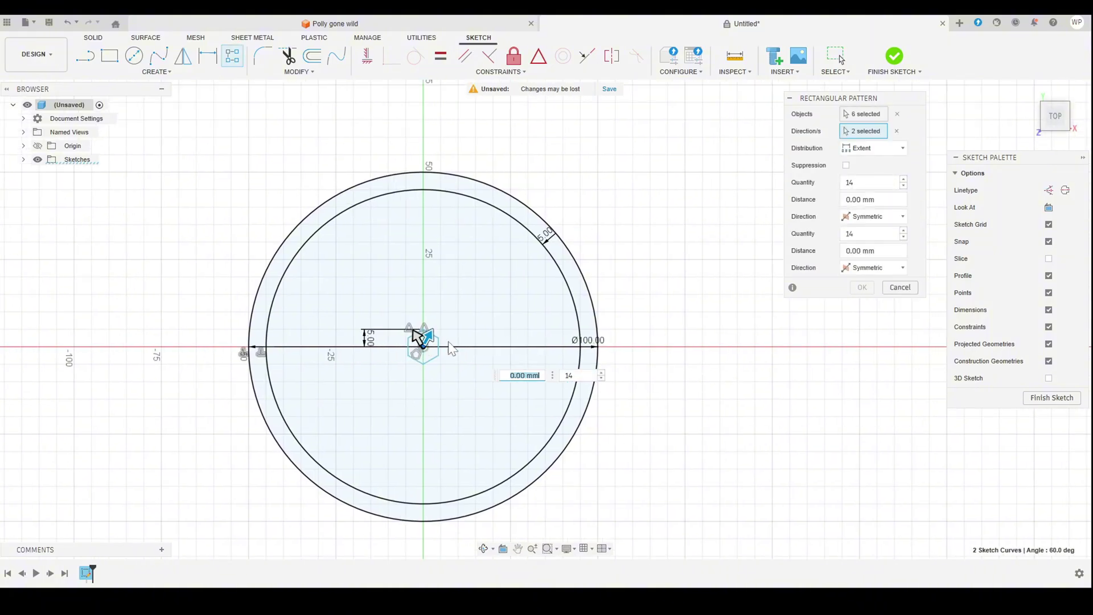
drag(426, 336, 561, 159)
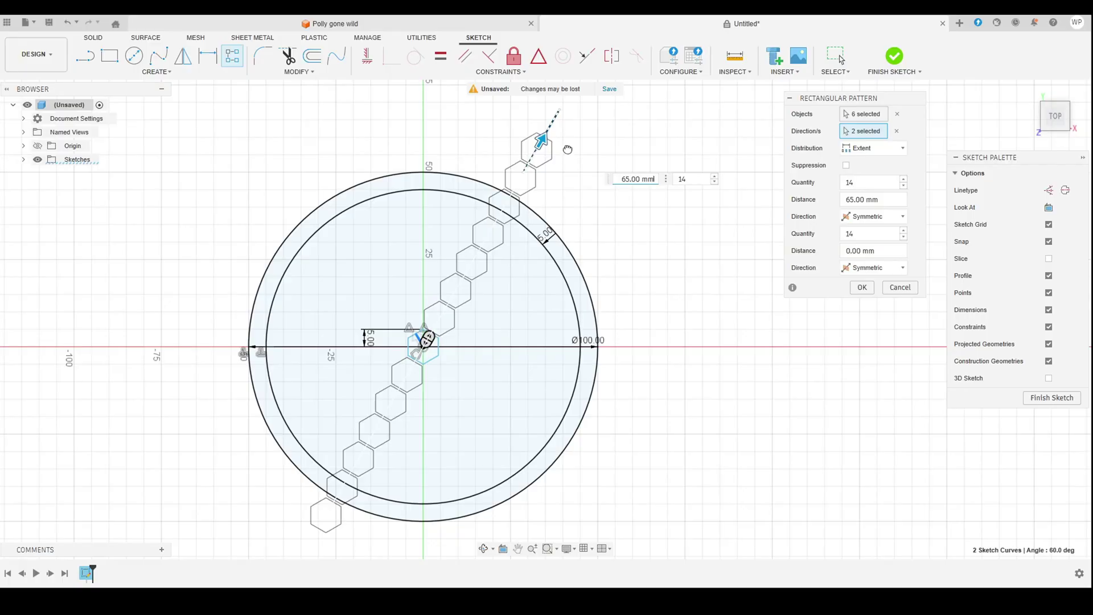
drag(568, 149, 569, 146)
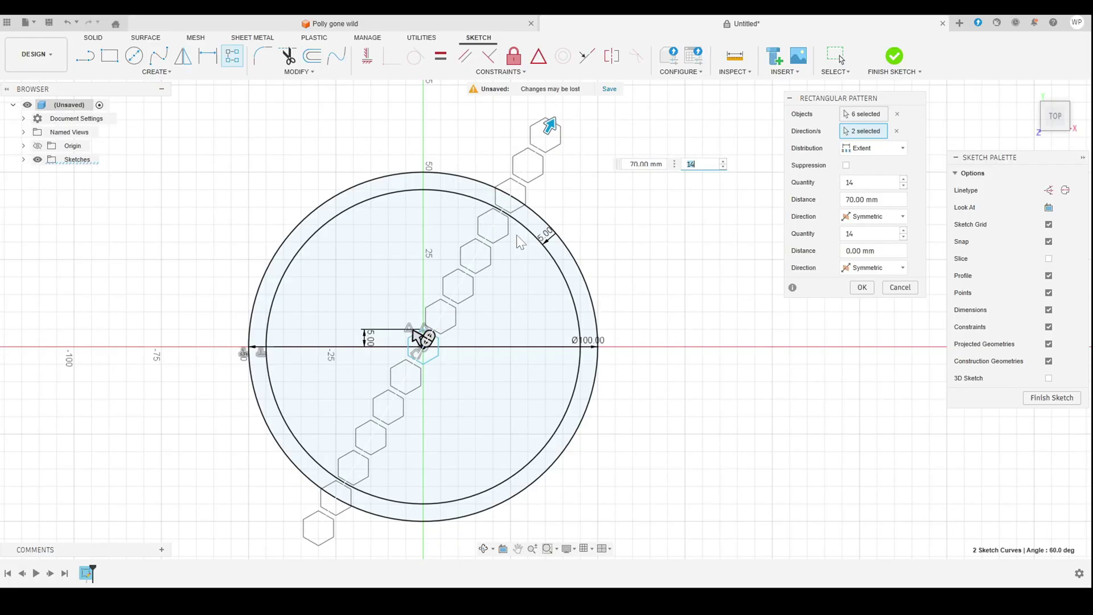
- Examine the gaps between the previewed hexagons and how far their row reaches across the ring
scroll(530, 242, down, 5)
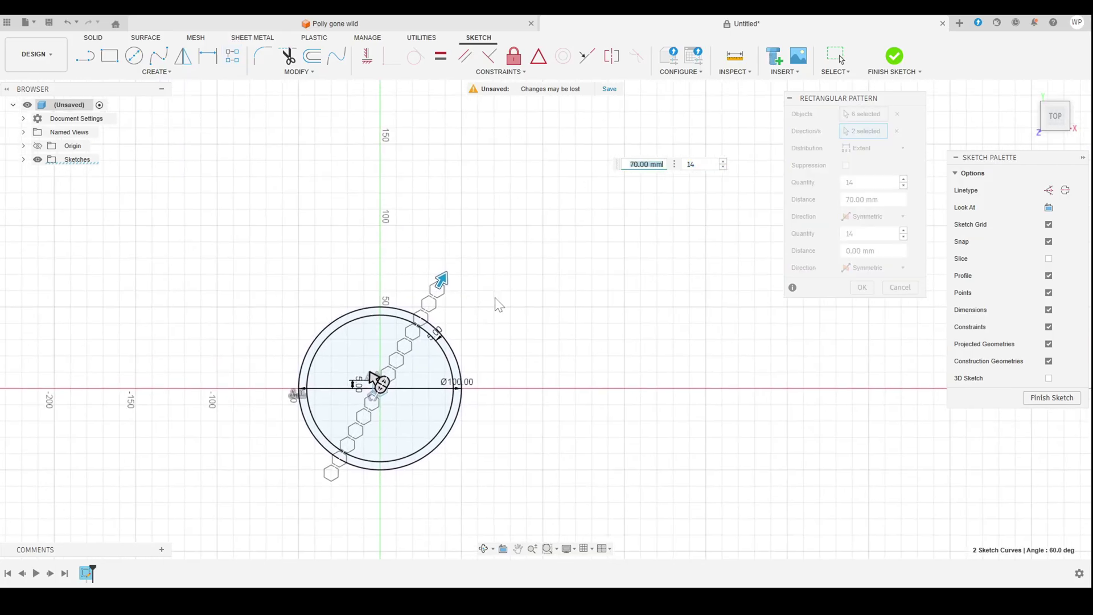
scroll(544, 251, up, 5)
scroll(319, 339, up, 3)
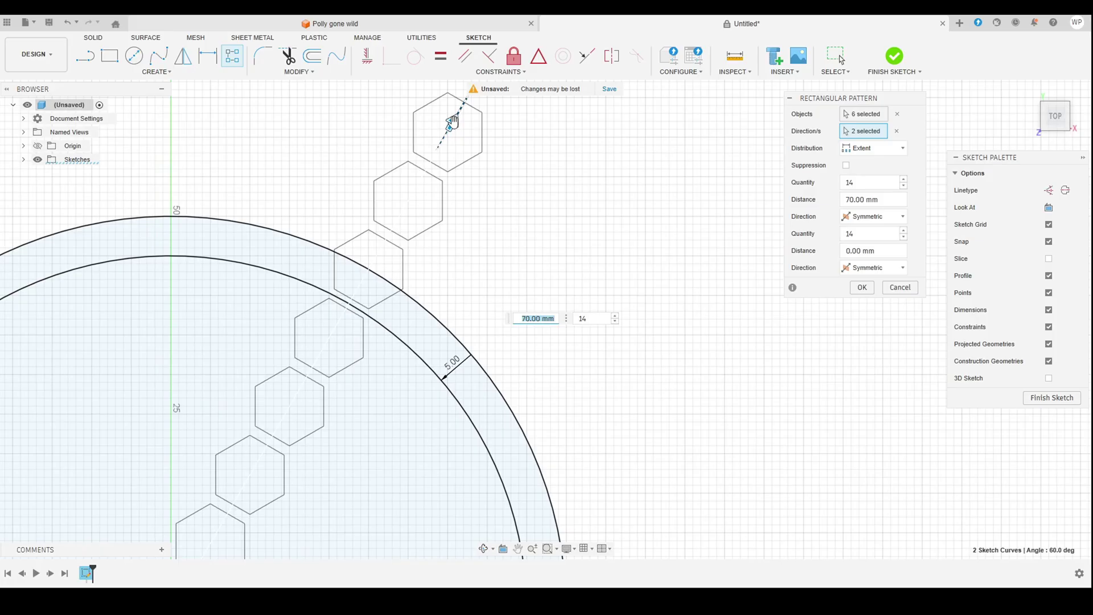
key(Tab)
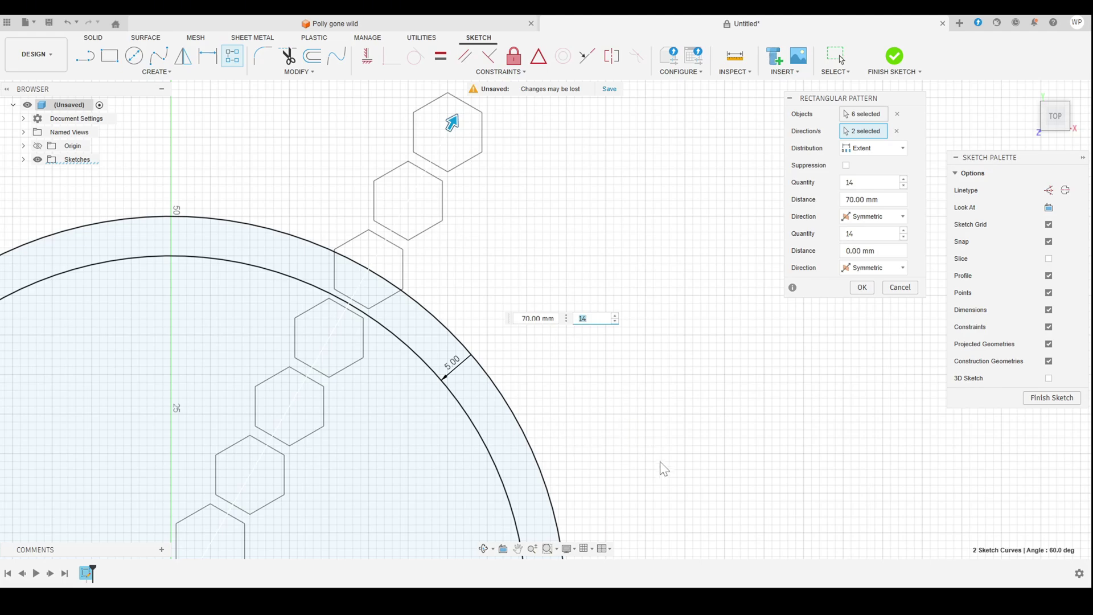
scroll(664, 470, down, 1)
scroll(666, 471, down, 3)
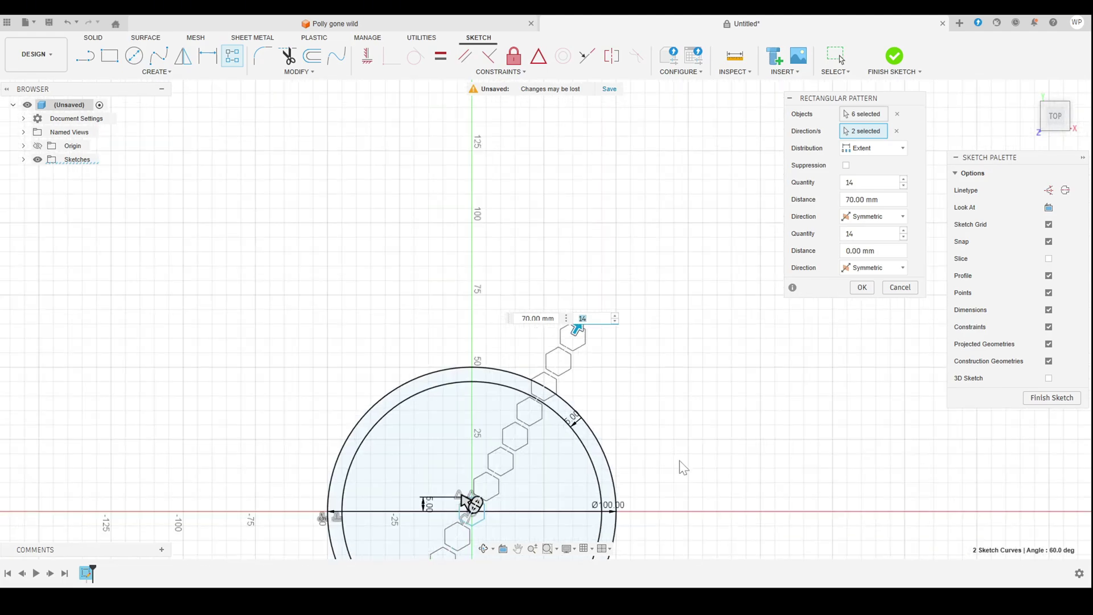
key(Tab)
mouse_move(683, 375)
middle_down()
mouse_move(686, 144)
mouse_move(636, 270)
middle_up()
key(Tab)
key(Tab)
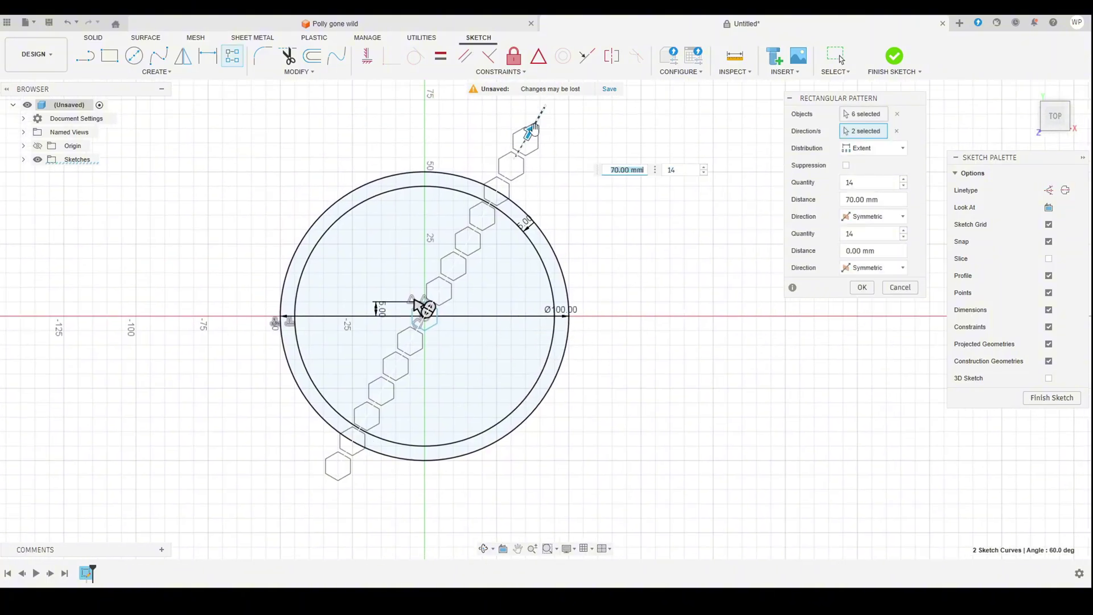
key(Tab)
key(Tab)
key(Tab)
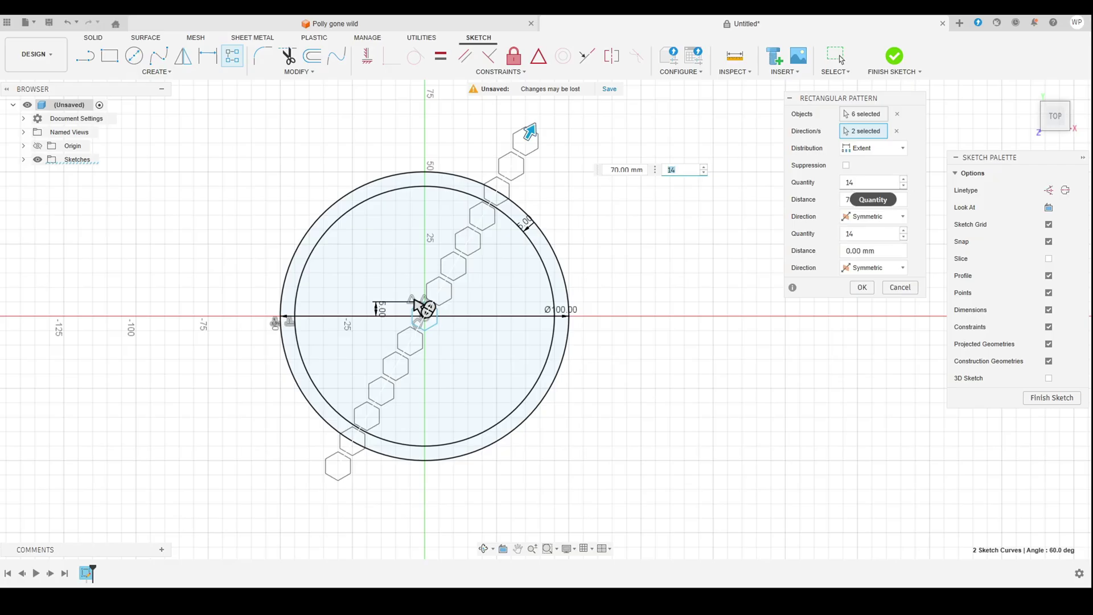
- Set the first direction's quantity to 12 and its distance to 60 mm
click(860, 182)
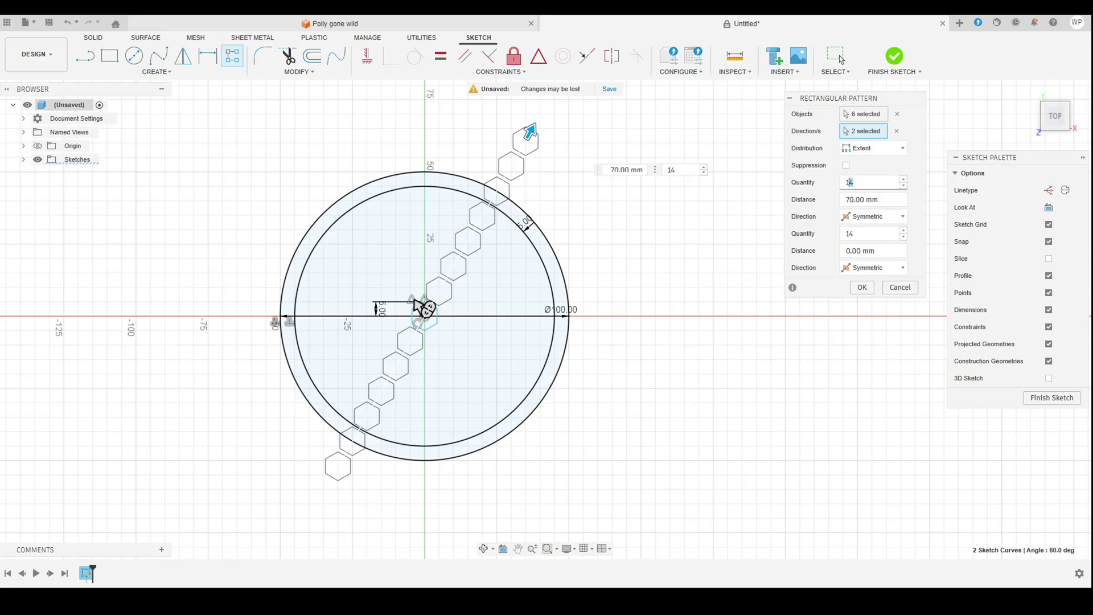
text(12)
key(Return)
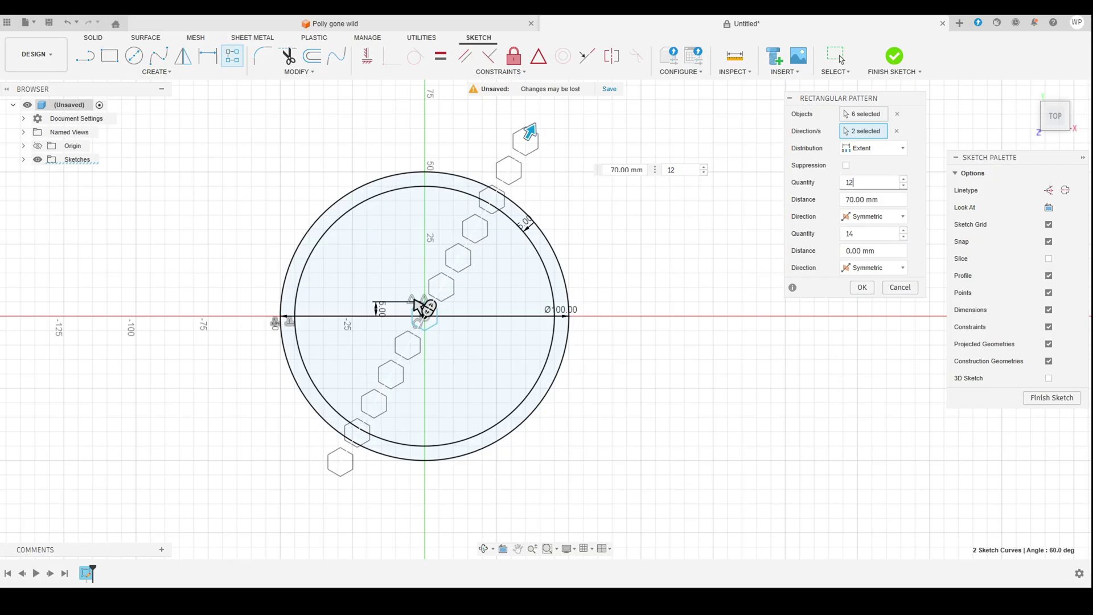
drag(530, 133, 515, 161)
key(Tab)
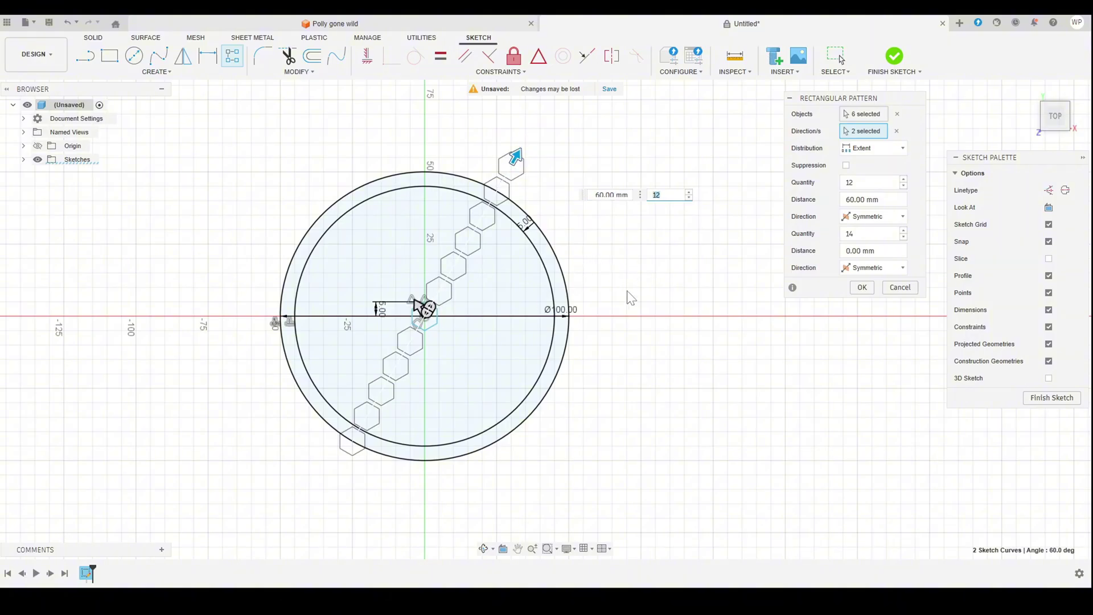
- Extend the hexagon pattern to a distance of 70 mm along the second direction
middle_drag(631, 297, 650, 317)
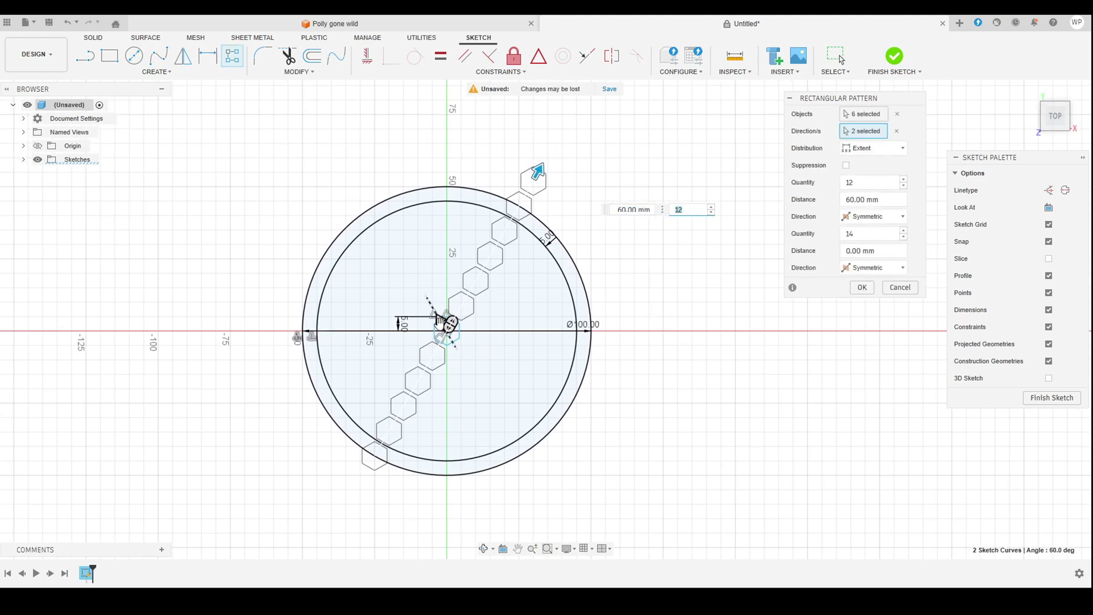
drag(443, 323, 323, 168)
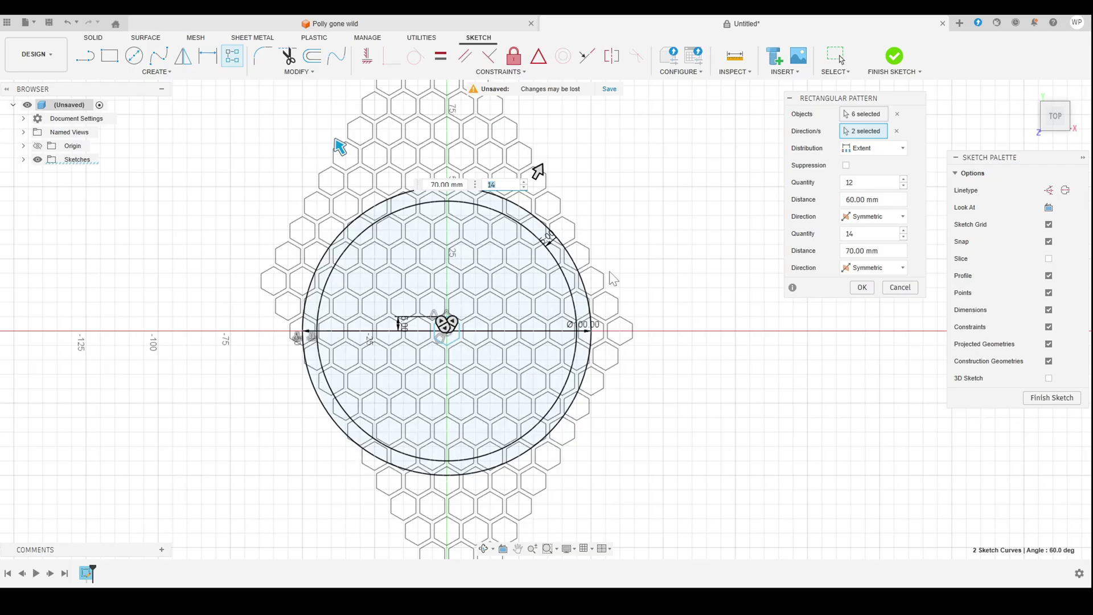
- Turn on suppression for the pattern and suppress the ten hexagons in the four farthest rows above the ring
mouse_move(681, 409)
middle_down()
mouse_move(658, 251)
mouse_move(615, 442)
mouse_move(615, 516)
middle_up()
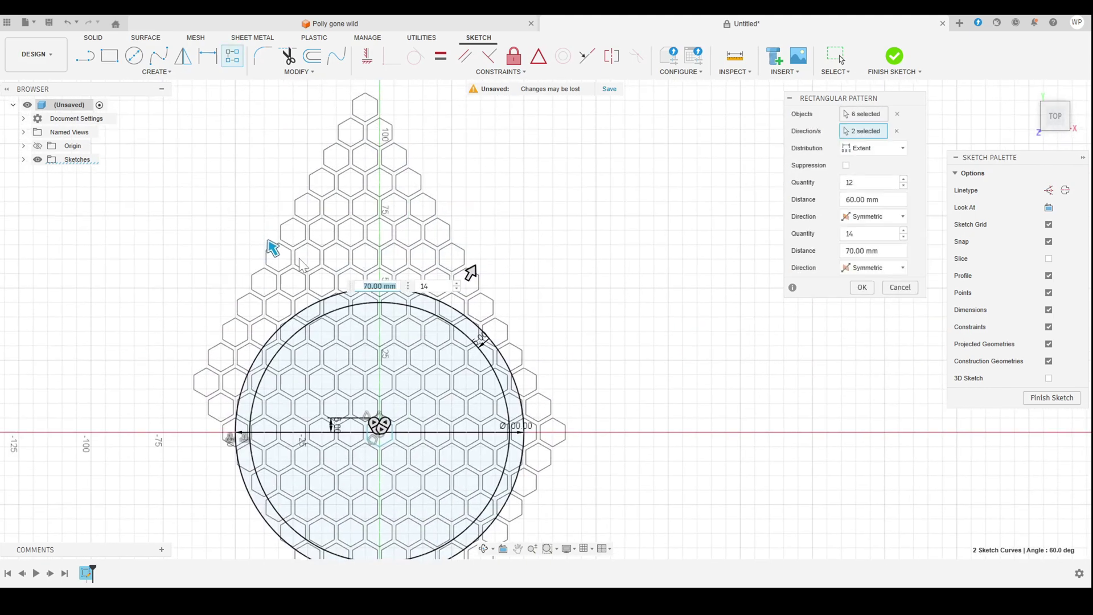
mouse_move(625, 364)
middle_down()
mouse_move(625, 322)
mouse_move(634, 356)
middle_up()
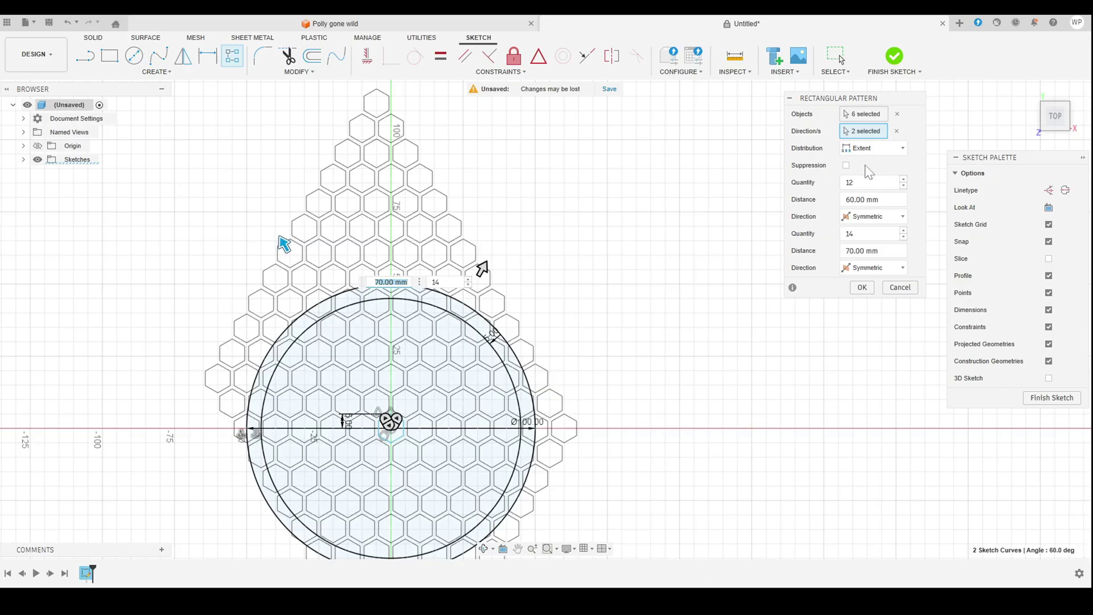
click(847, 165)
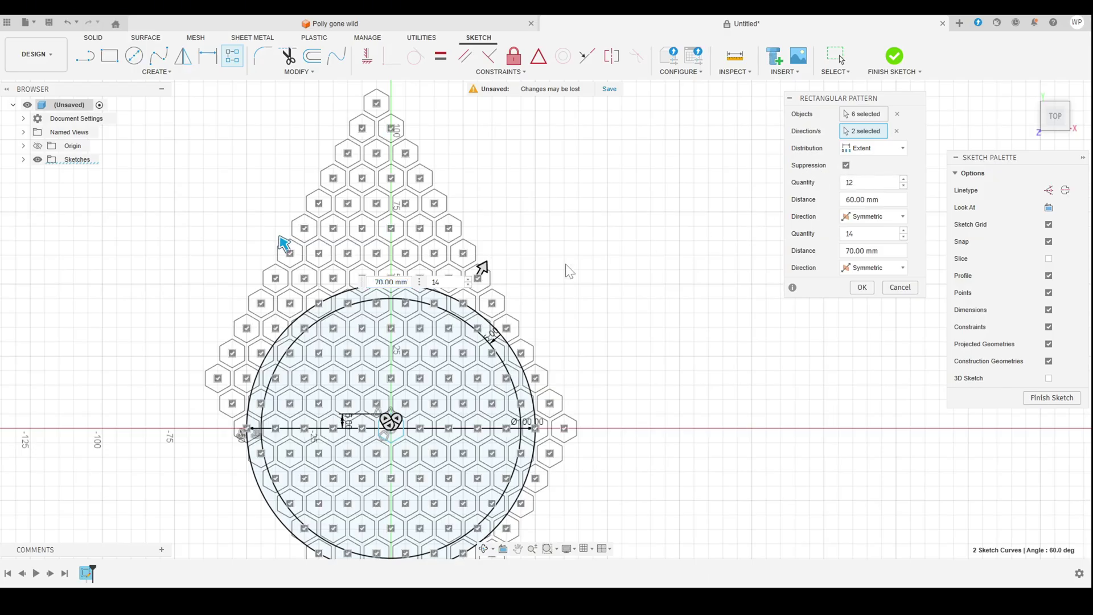
click(377, 104)
click(362, 128)
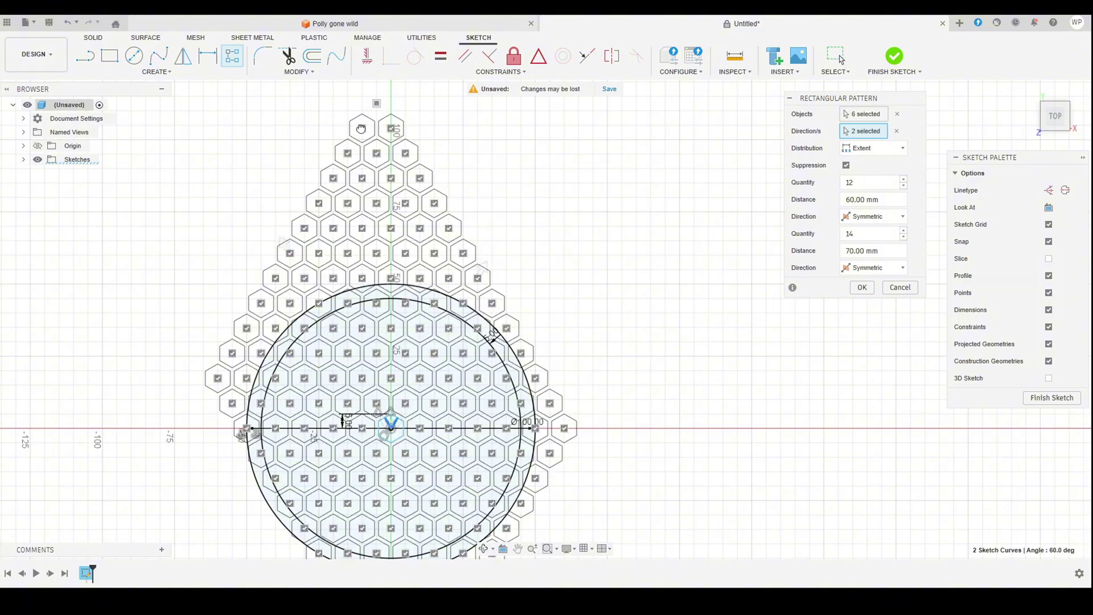
click(392, 128)
click(347, 153)
click(377, 153)
click(406, 153)
click(420, 179)
click(391, 178)
click(362, 178)
click(333, 179)
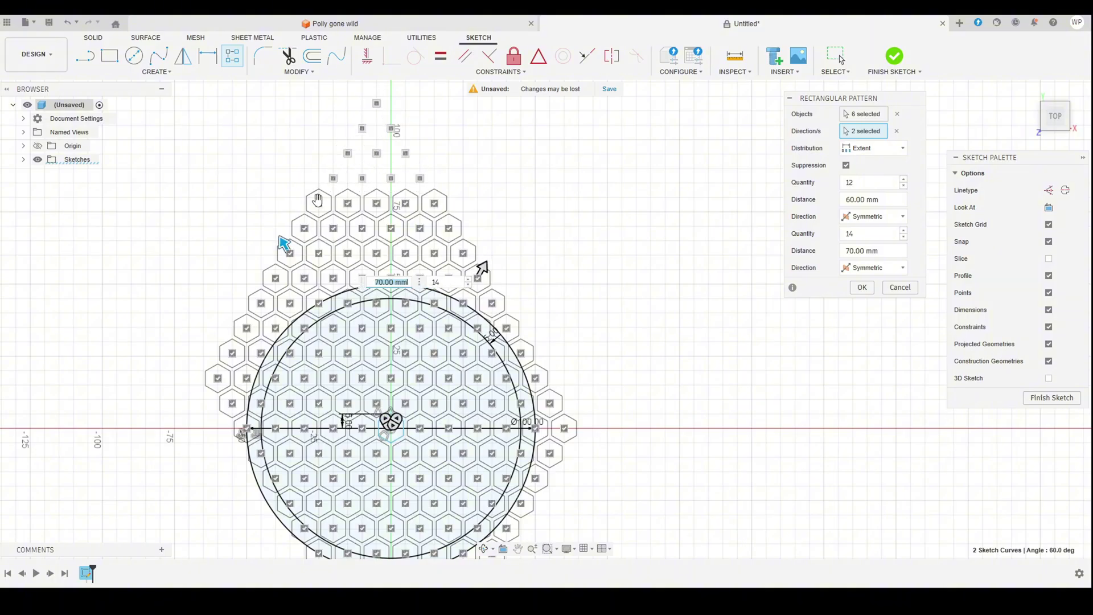
- Suppress the next rows of hexagons above the ring, down to the outer circle's upper edge
mouse_move(318, 200)
mouse_down()
mouse_move(435, 205)
mouse_move(425, 235)
mouse_move(307, 228)
mouse_move(317, 253)
mouse_move(434, 254)
mouse_move(478, 279)
mouse_up()
scroll(535, 288, down, 3)
scroll(453, 307, up, 10)
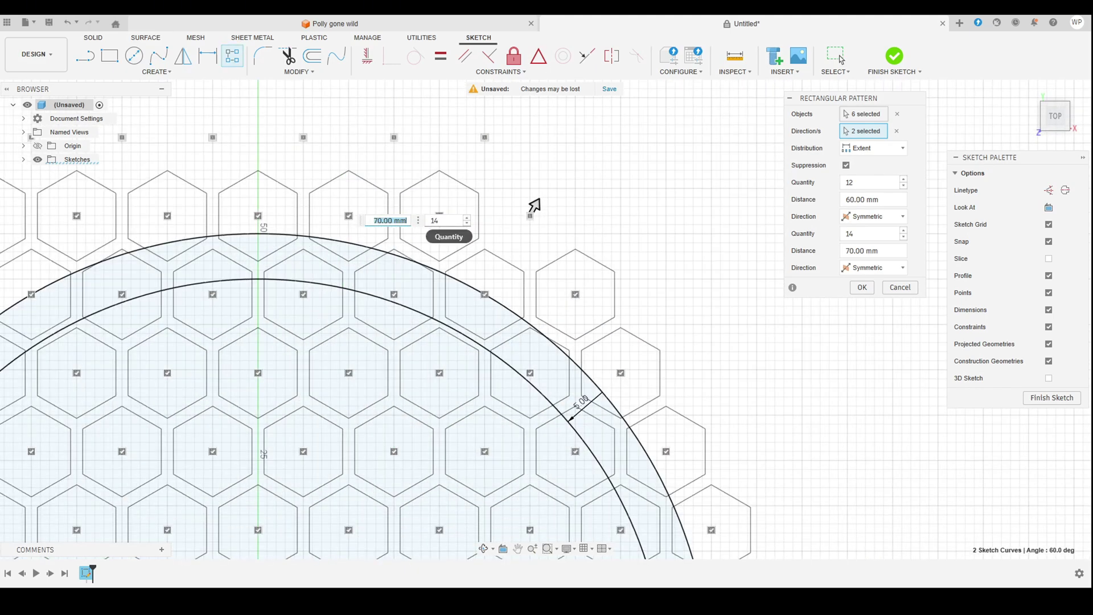
scroll(638, 299, down, 2)
scroll(644, 292, down, 3)
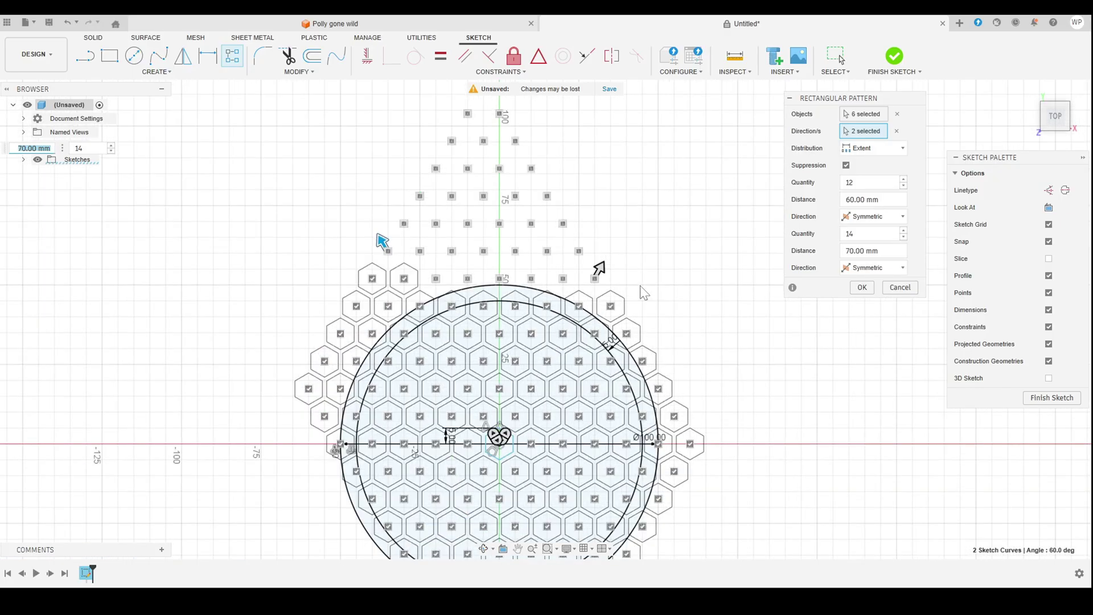
- Suppress the remaining hexagons outside the ring on its left, right and lower sides, and finish the sketch
mouse_move(407, 281)
mouse_down()
mouse_move(366, 295)
mouse_move(393, 320)
mouse_move(428, 325)
mouse_move(421, 308)
mouse_move(364, 336)
mouse_move(355, 359)
mouse_move(324, 365)
mouse_move(423, 323)
mouse_move(304, 387)
mouse_move(335, 388)
mouse_move(319, 415)
mouse_up()
middle_drag(339, 443, 295, 290)
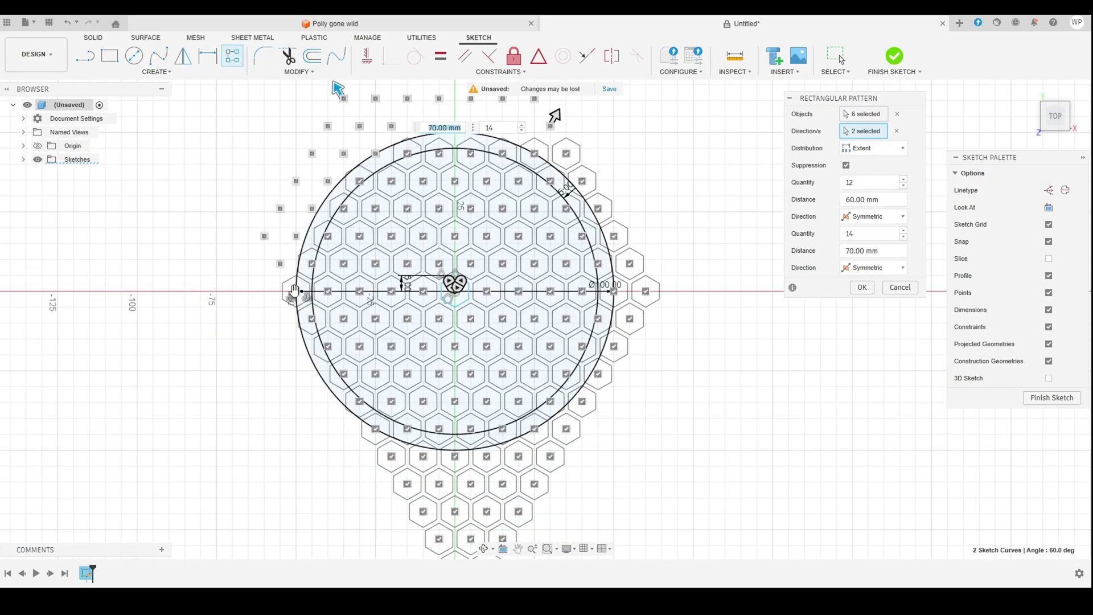
mouse_move(373, 428)
mouse_down()
mouse_move(420, 506)
mouse_move(469, 542)
mouse_move(505, 538)
mouse_move(515, 511)
mouse_move(450, 509)
mouse_move(437, 482)
mouse_move(458, 455)
mouse_move(472, 485)
mouse_move(523, 467)
mouse_move(538, 438)
mouse_move(552, 466)
mouse_move(535, 485)
mouse_move(624, 334)
mouse_move(633, 290)
mouse_move(605, 219)
mouse_move(613, 237)
mouse_move(534, 149)
mouse_up()
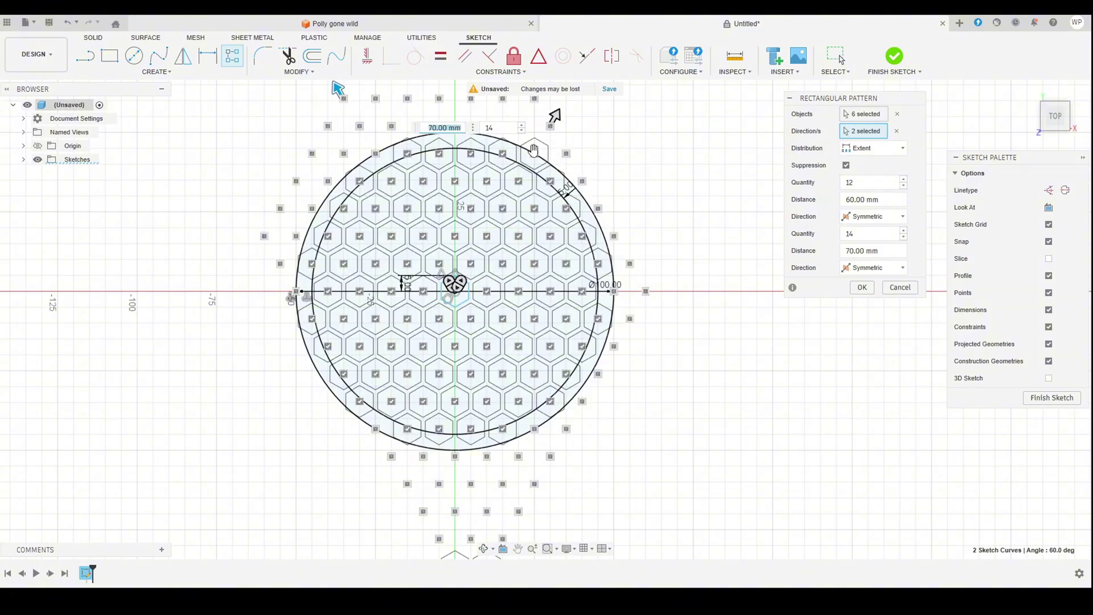
middle_drag(774, 487, 735, 310)
middle_drag(709, 250, 670, 473)
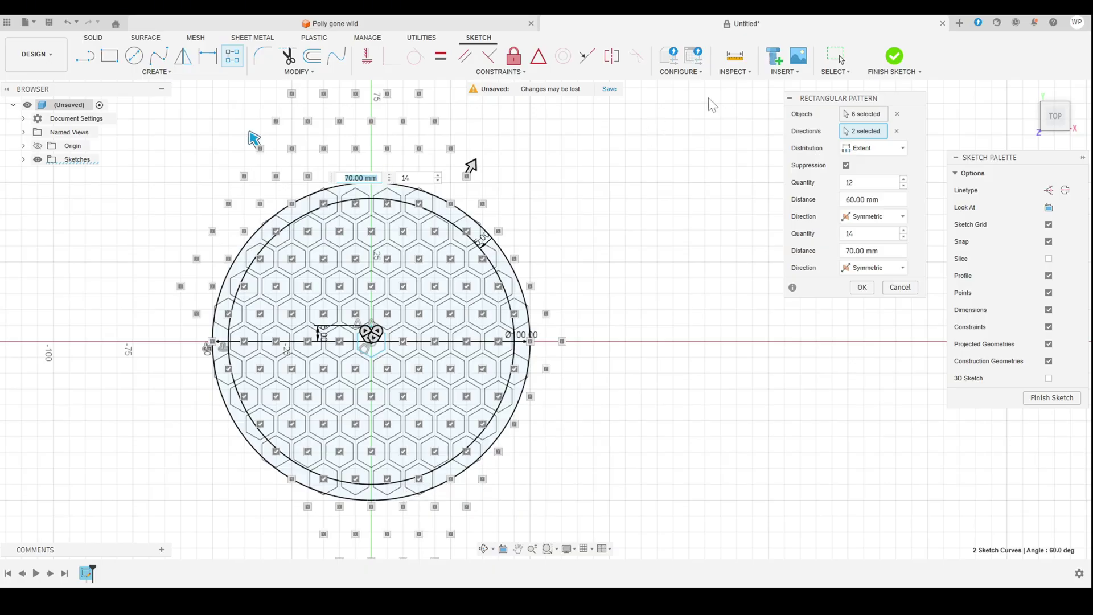
click(896, 57)
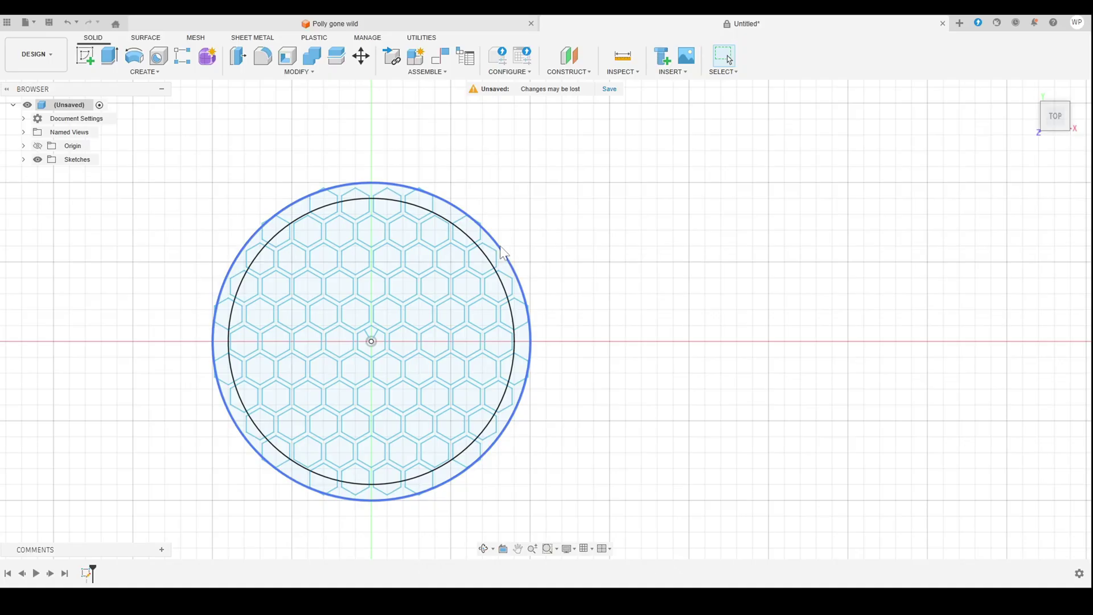
- Delete the hexagon edges that cross the outer circle along the ring's right and lower sides
scroll(487, 252, down, 1)
scroll(490, 239, up, 5)
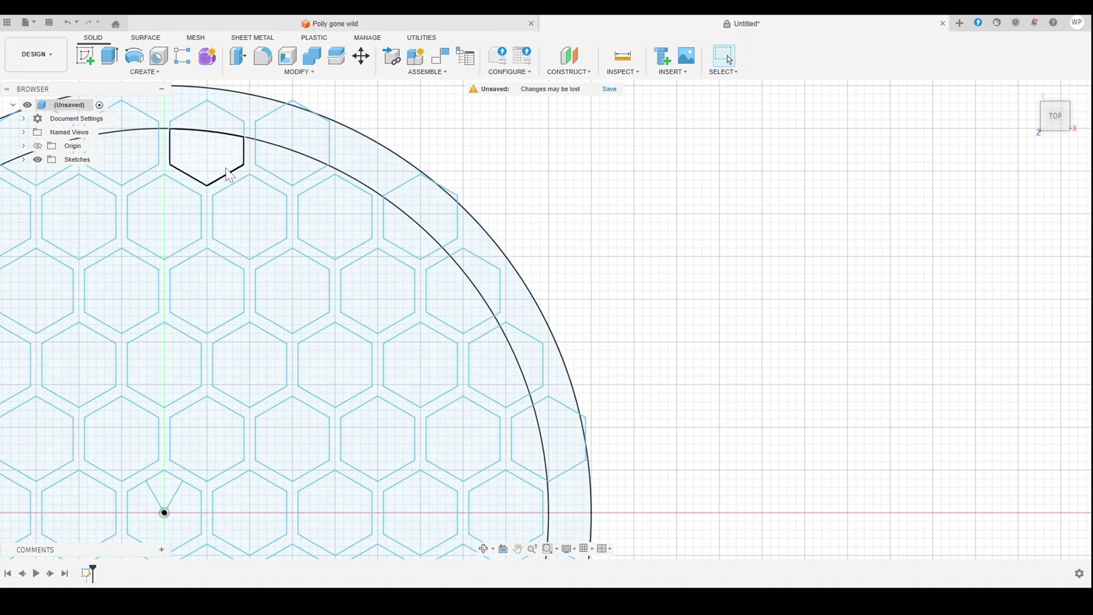
click(457, 202)
shift+click(440, 185)
shift+click(401, 186)
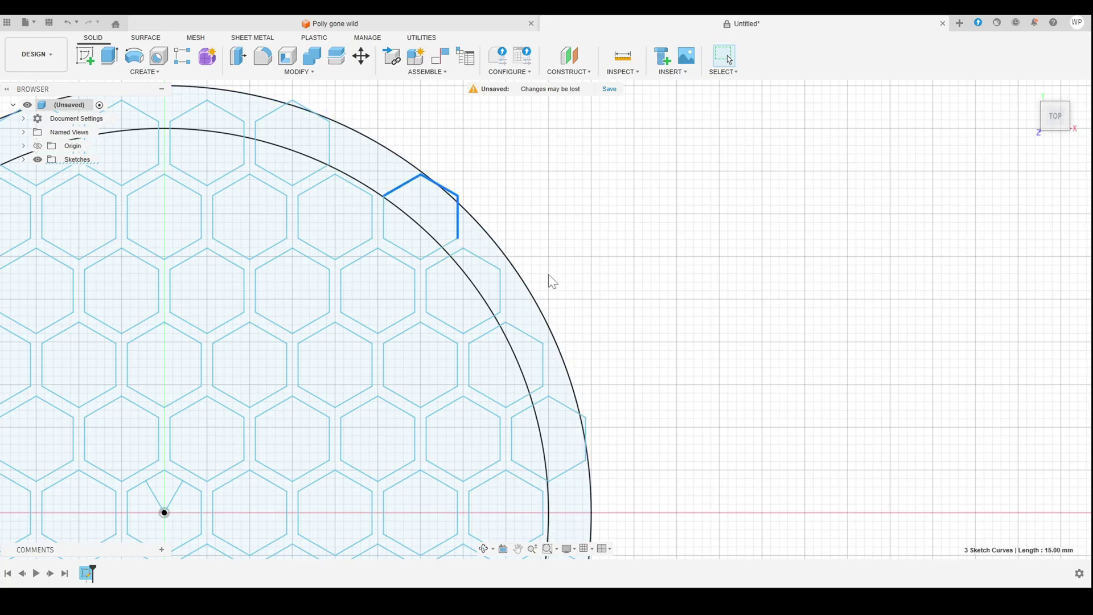
mouse_move(680, 342)
shift+middle_down()
mouse_move(650, 312)
mouse_move(688, 366)
shift+middle_up()
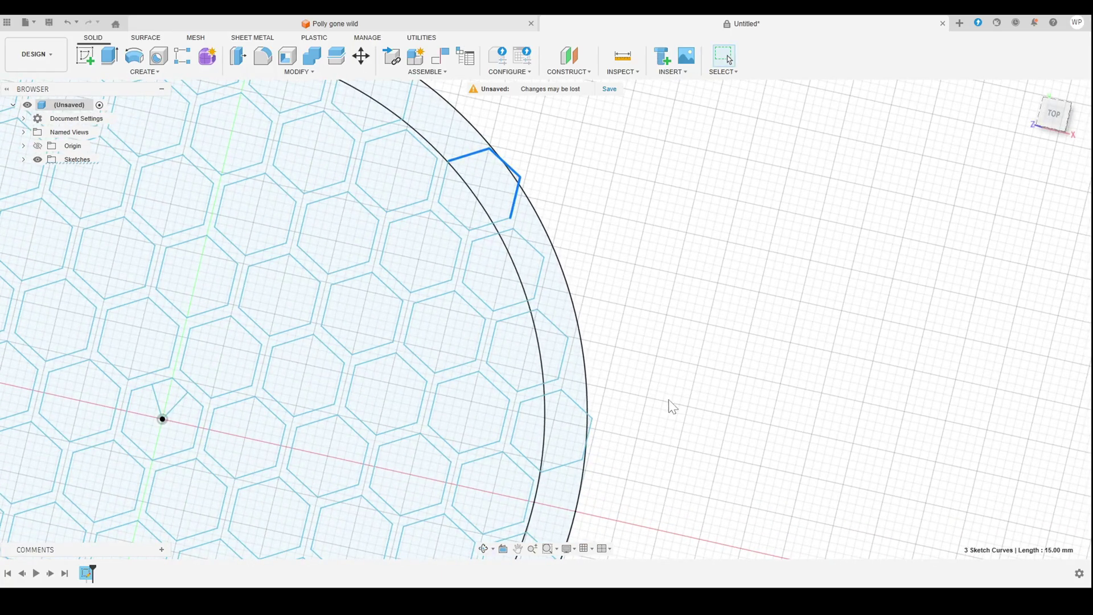
mouse_move(673, 407)
shift+middle_down()
mouse_move(686, 427)
mouse_move(583, 224)
shift+middle_up()
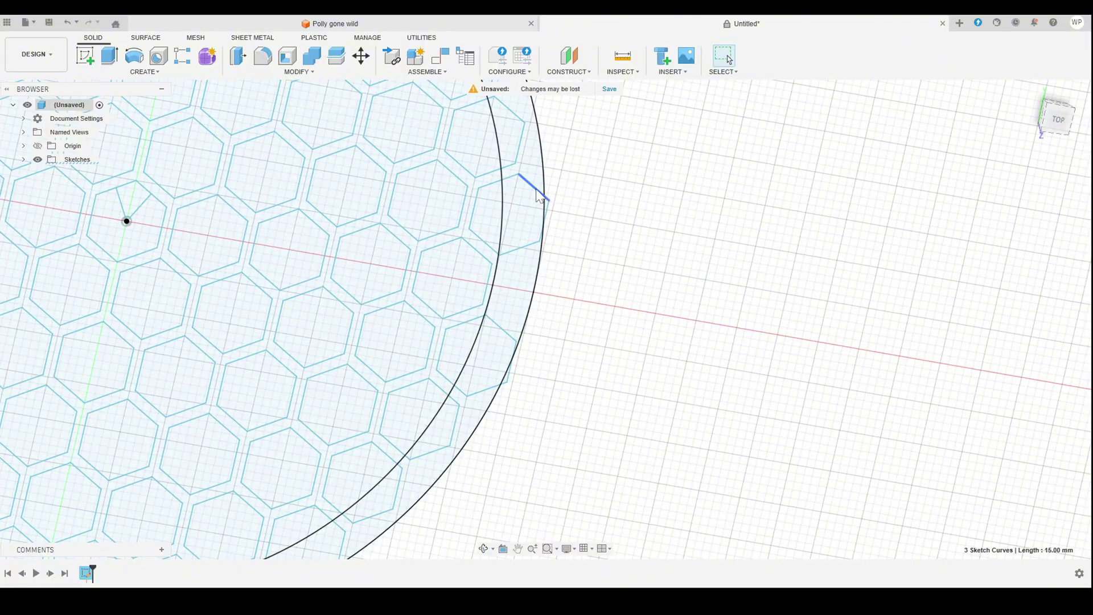
shift+click(548, 213)
shift+click(487, 389)
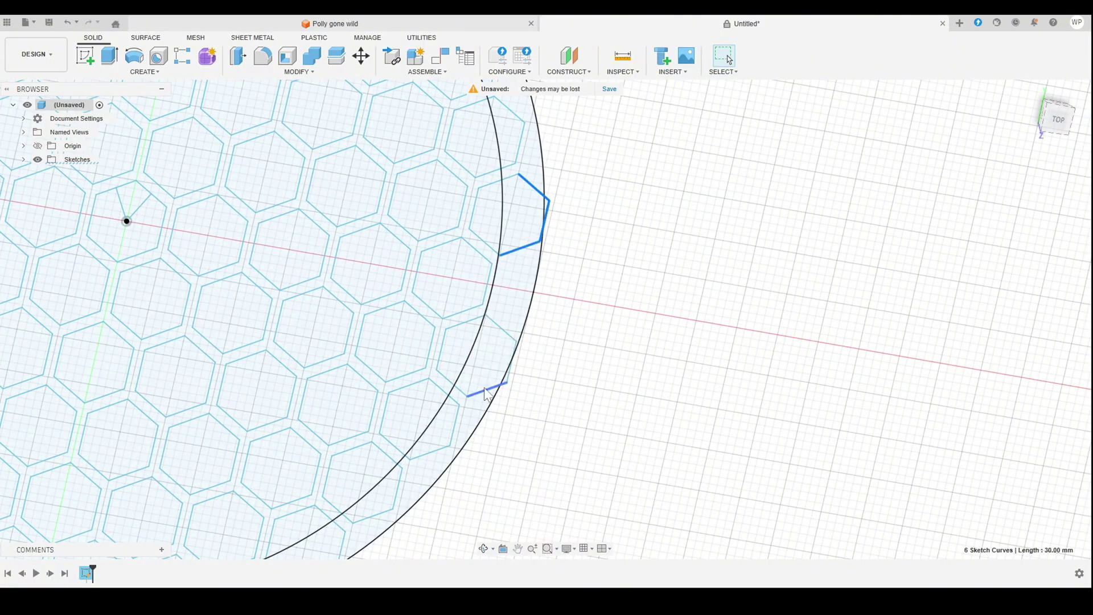
shift+click(513, 361)
mouse_move(585, 432)
middle_down()
mouse_move(818, 205)
mouse_move(626, 411)
middle_up()
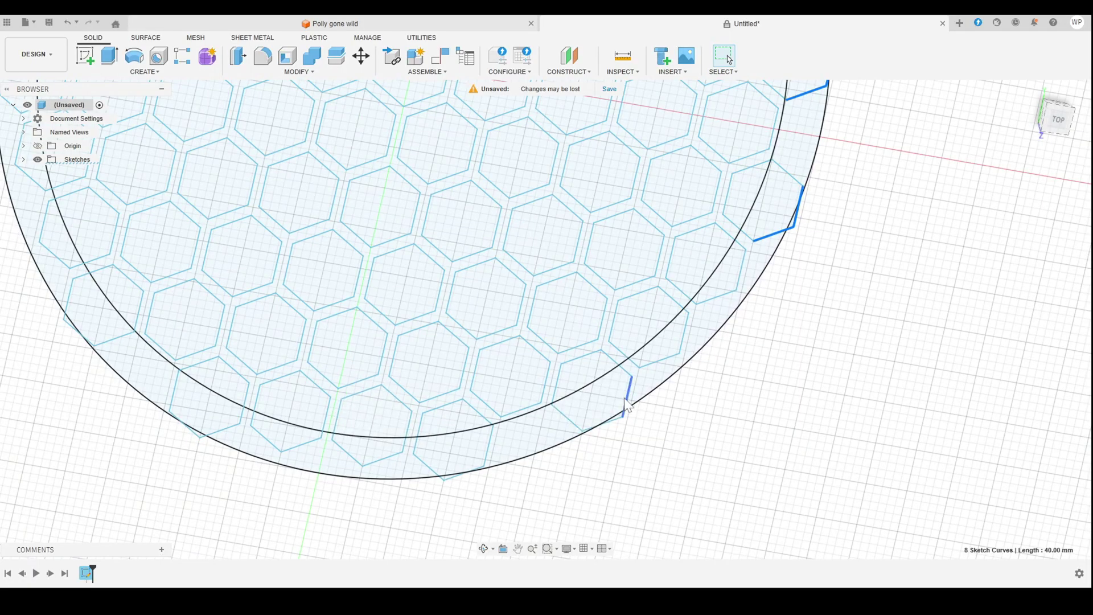
shift+click(608, 427)
shift+click(612, 422)
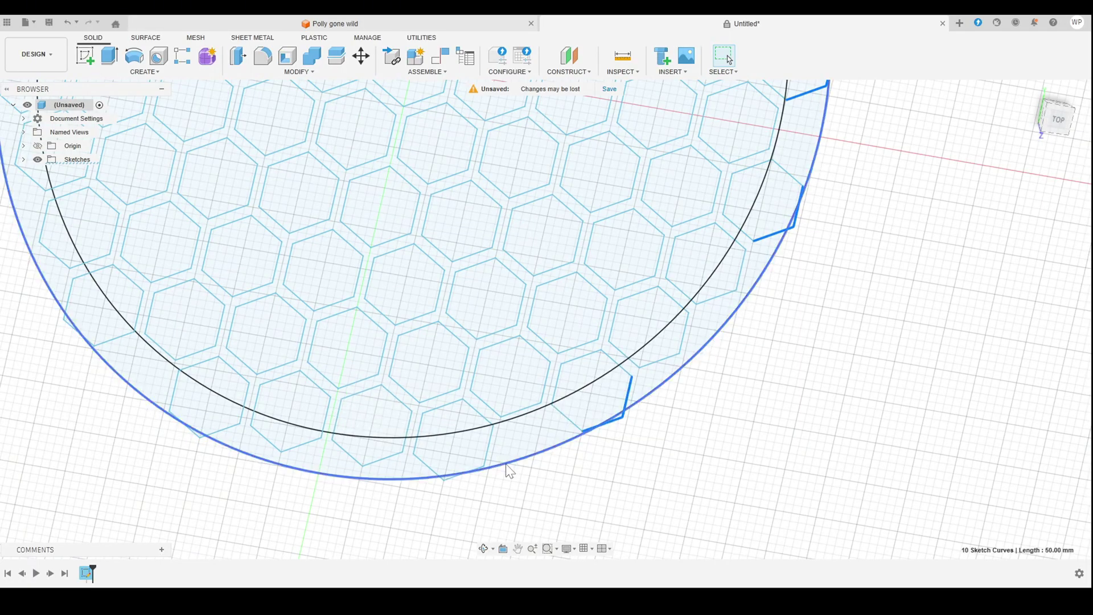
shift+click(430, 467)
shift+click(467, 476)
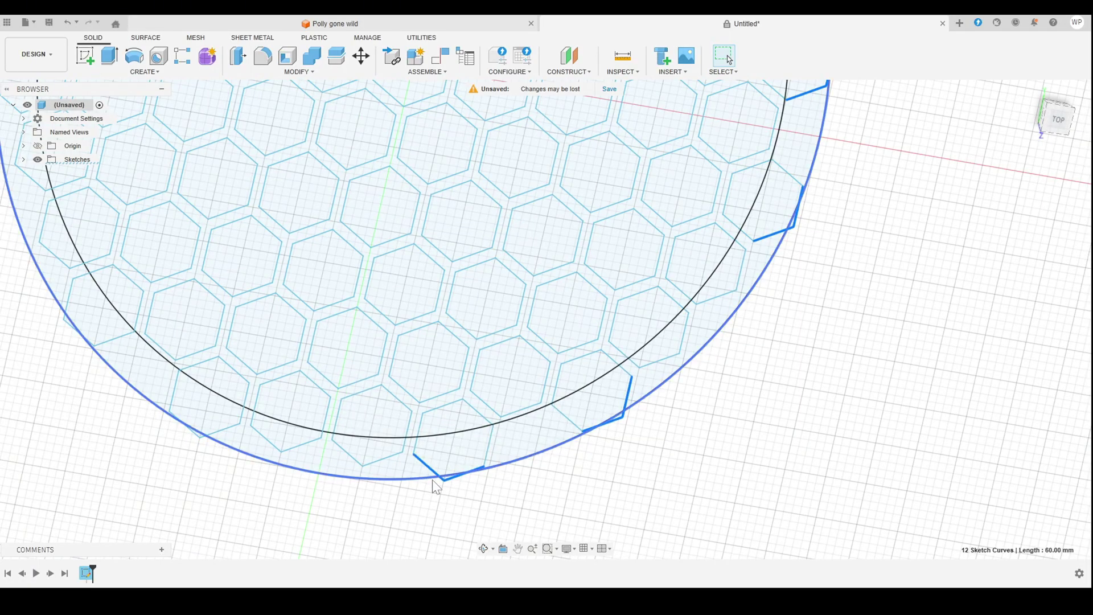
shift+click(193, 435)
shift+click(76, 330)
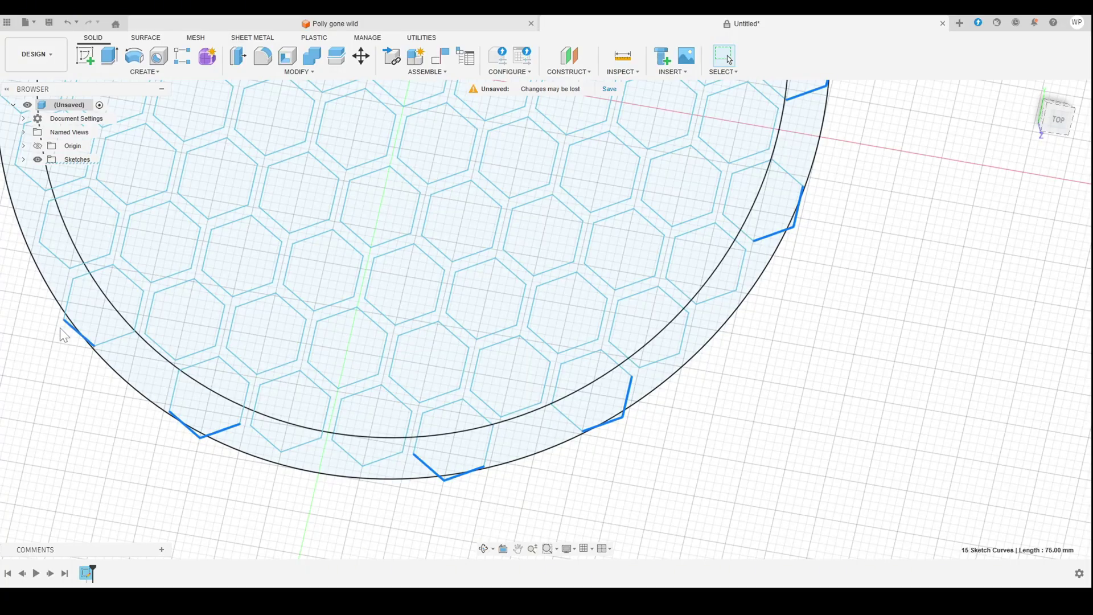
shift+click(69, 300)
key(Delete)
- Delete the hexagon edges that cross the outer circle along the ring's left and upper sides
scroll(731, 506, down, 5)
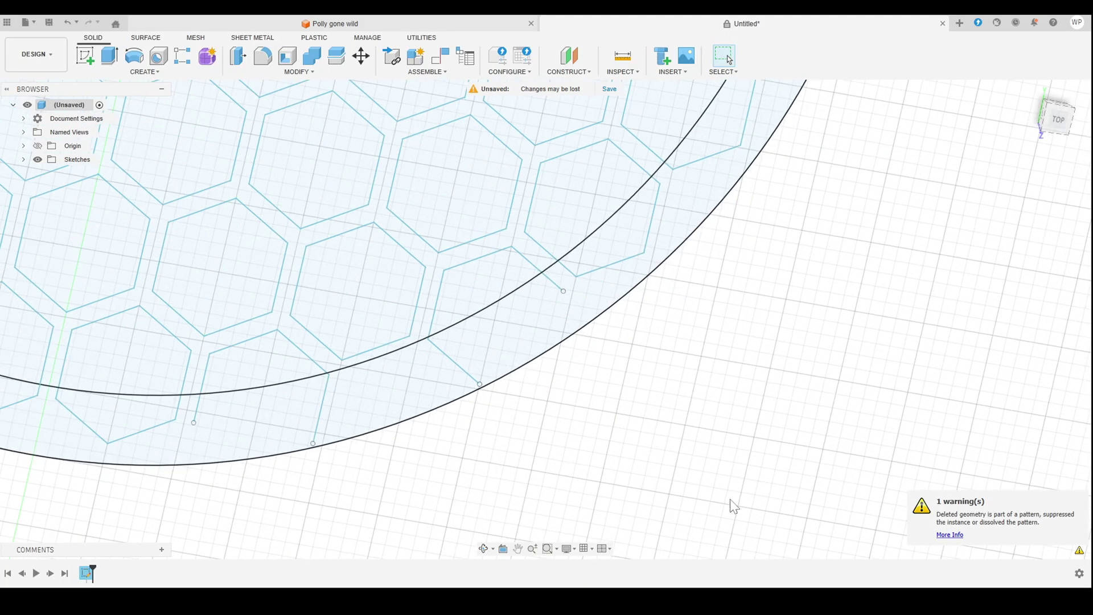
scroll(424, 367, up, 8)
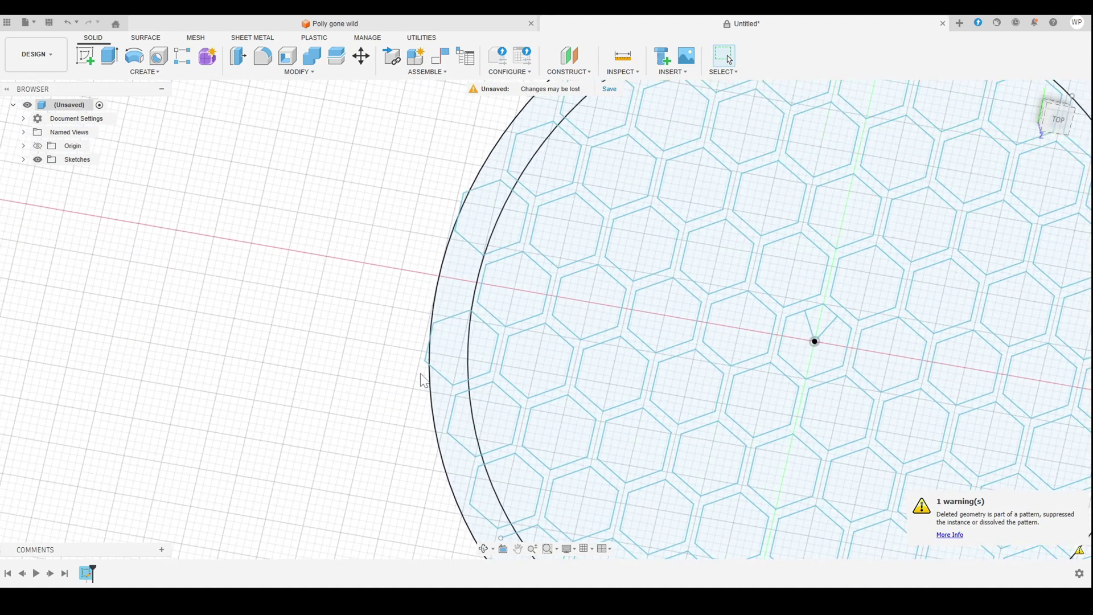
click(437, 324)
shift+click(454, 378)
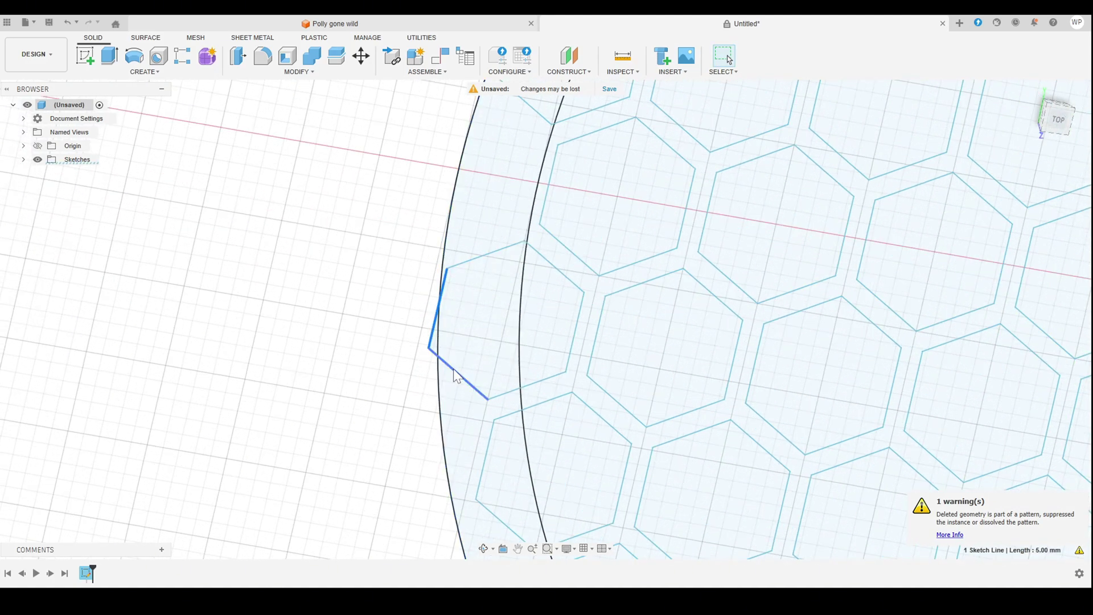
middle_drag(366, 201, 251, 467)
shift+click(405, 284)
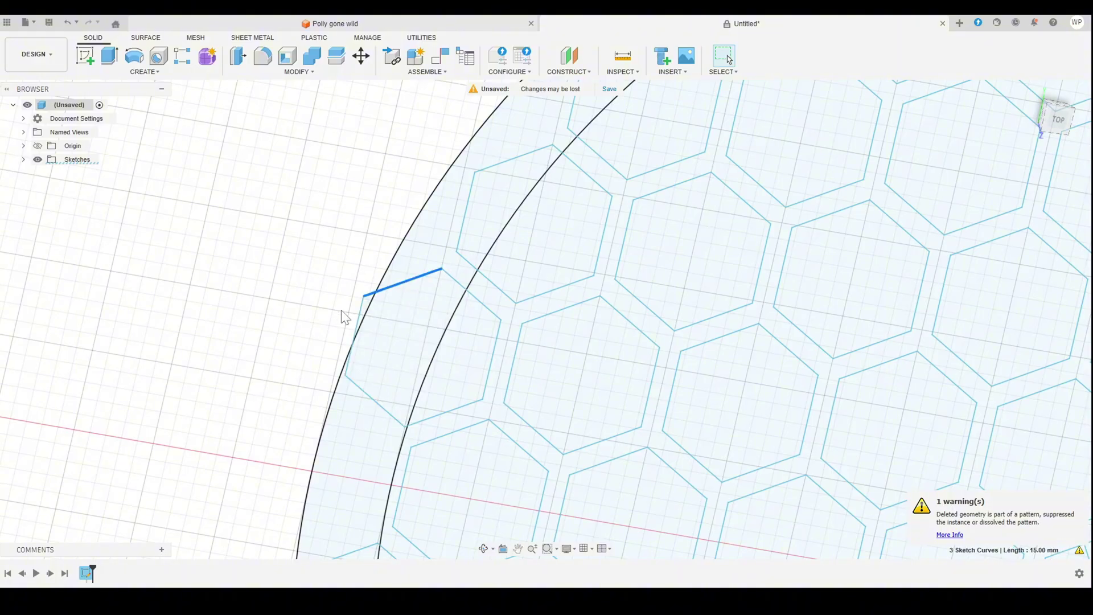
shift+click(352, 308)
mouse_move(371, 147)
middle_down()
mouse_move(249, 256)
mouse_move(376, 251)
middle_up()
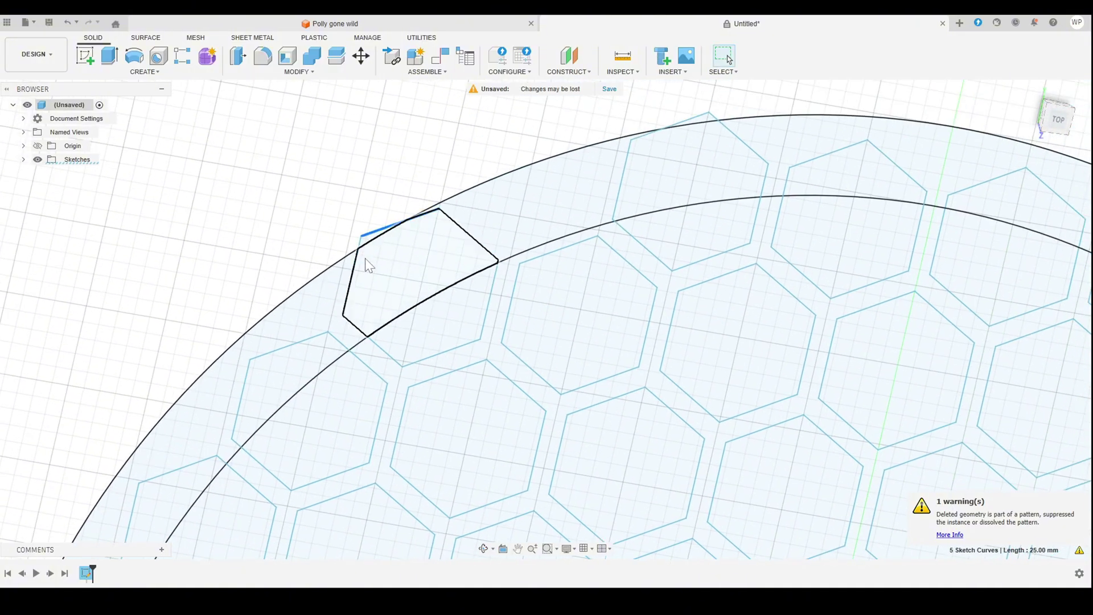
shift+click(365, 258)
middle_drag(390, 161, 104, 270)
shift+click(370, 268)
shift+click(315, 233)
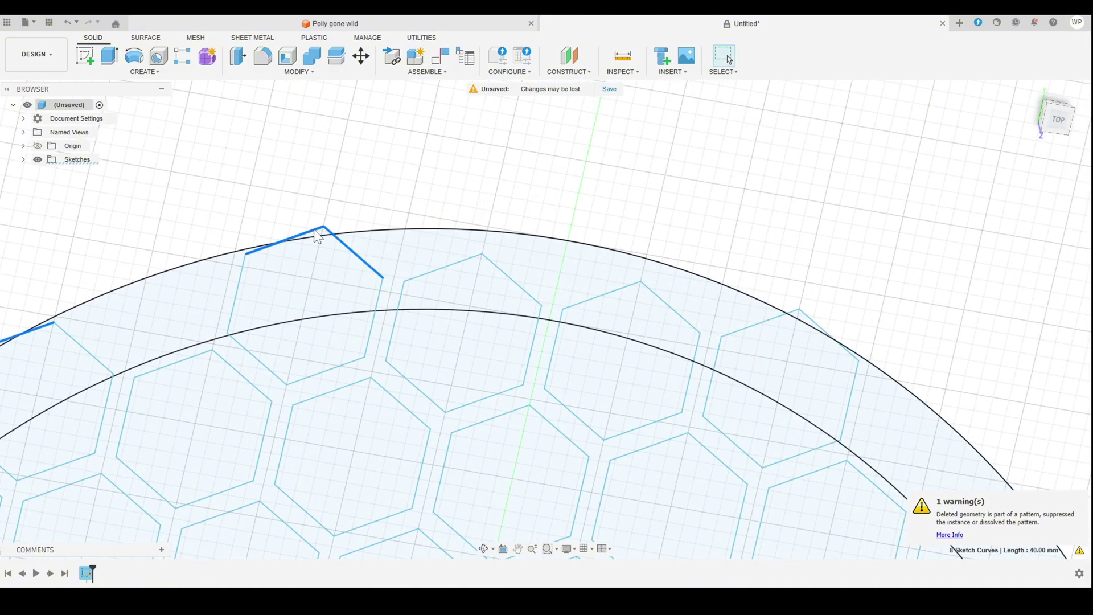
middle_drag(320, 243, 559, 237)
shift+click(584, 240)
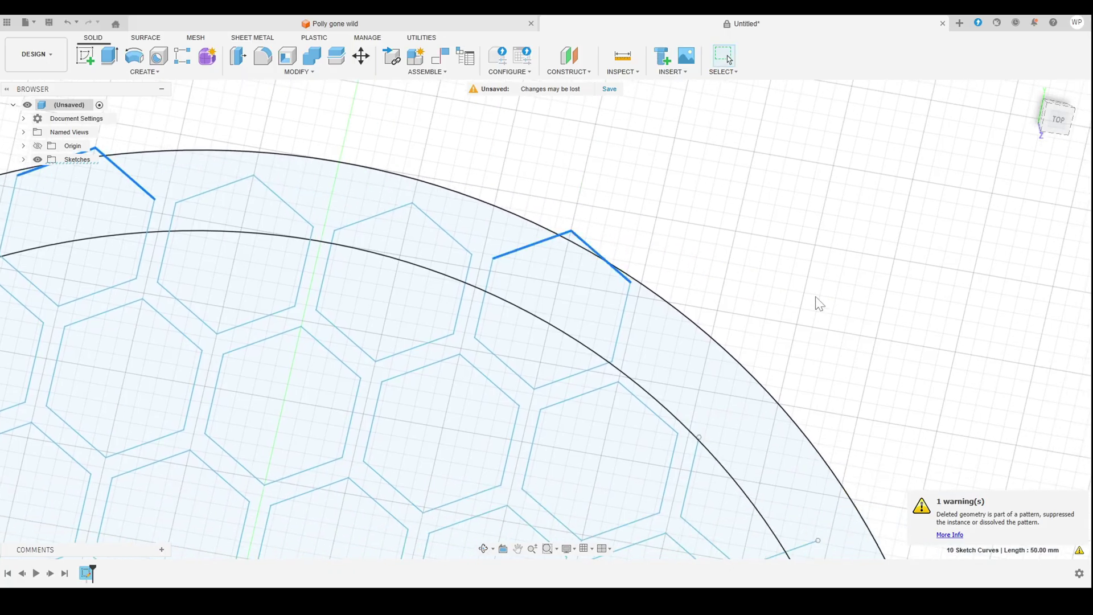
middle_drag(818, 302, 723, 183)
scroll(588, 339, down, 10)
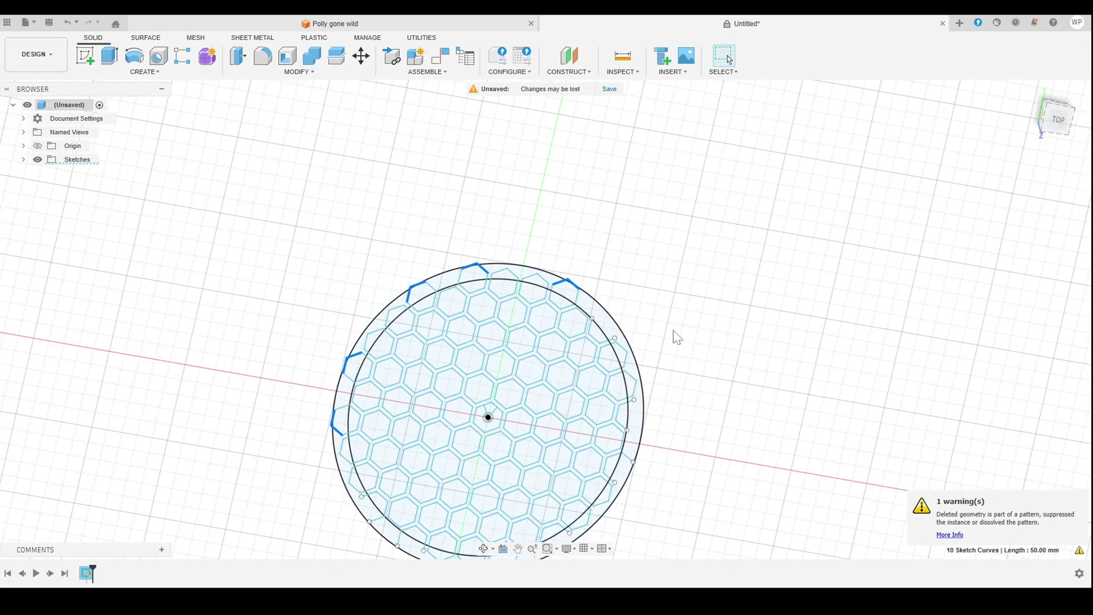
key(Delete)
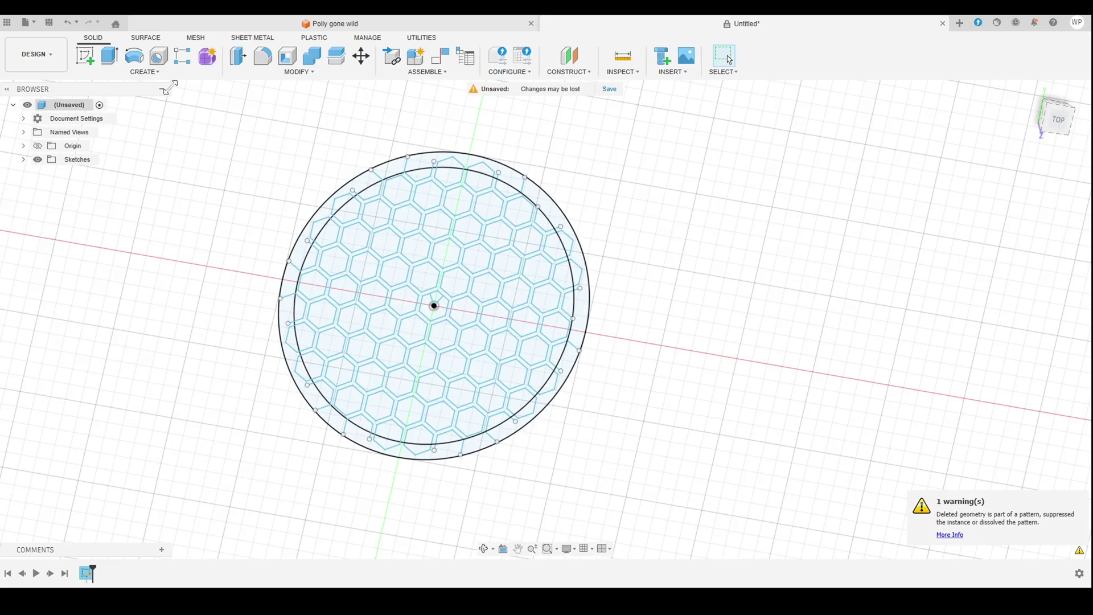
- Extrude the honeycomb web profile inside the inner circle 2 mm to one side as a new body
click(109, 56)
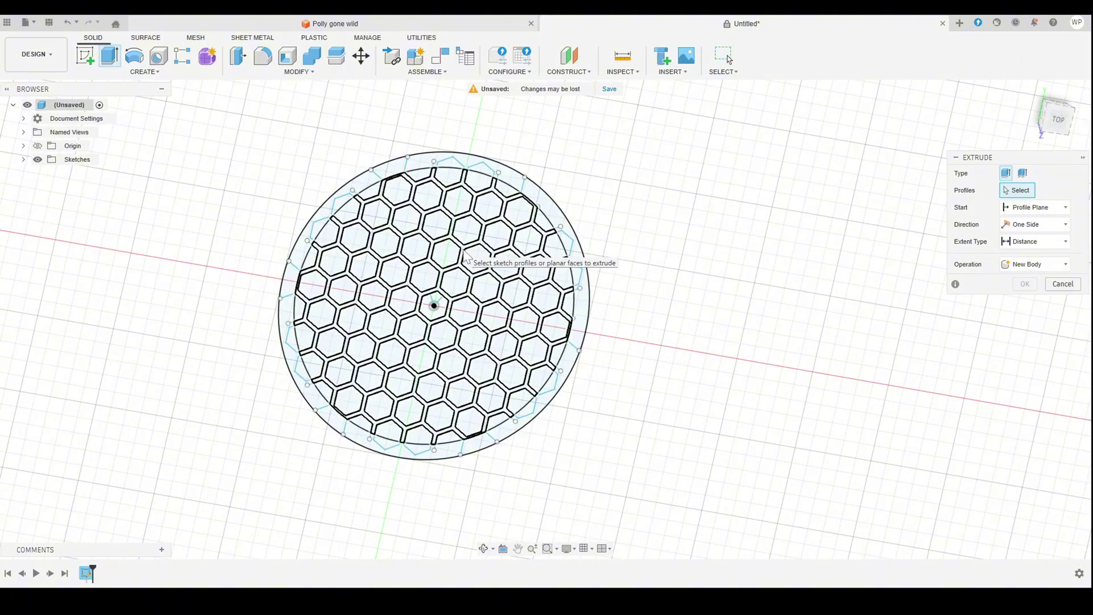
click(468, 258)
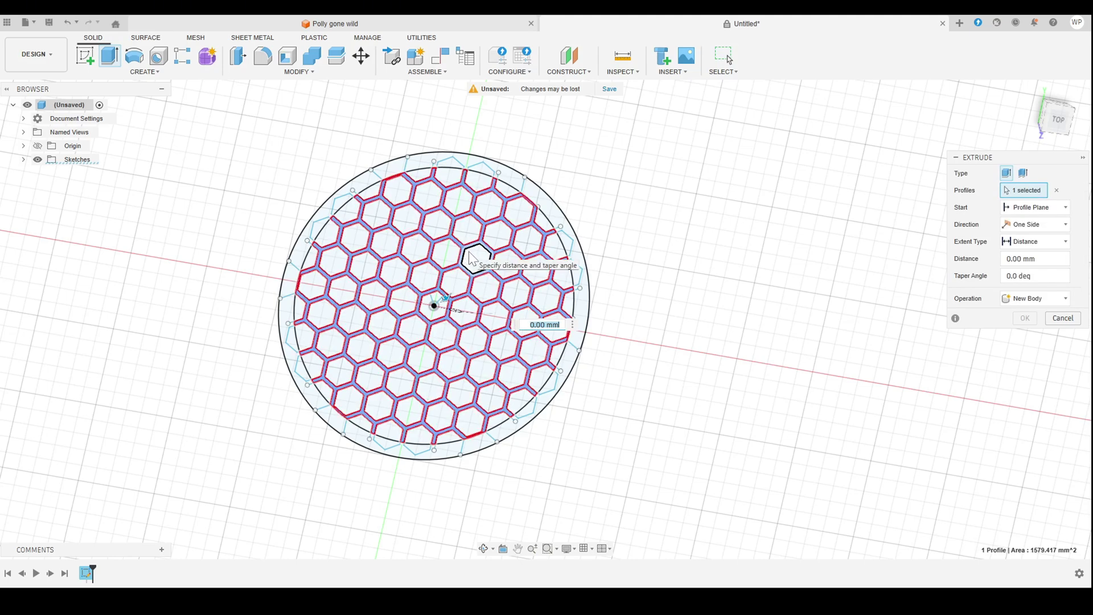
text(2)
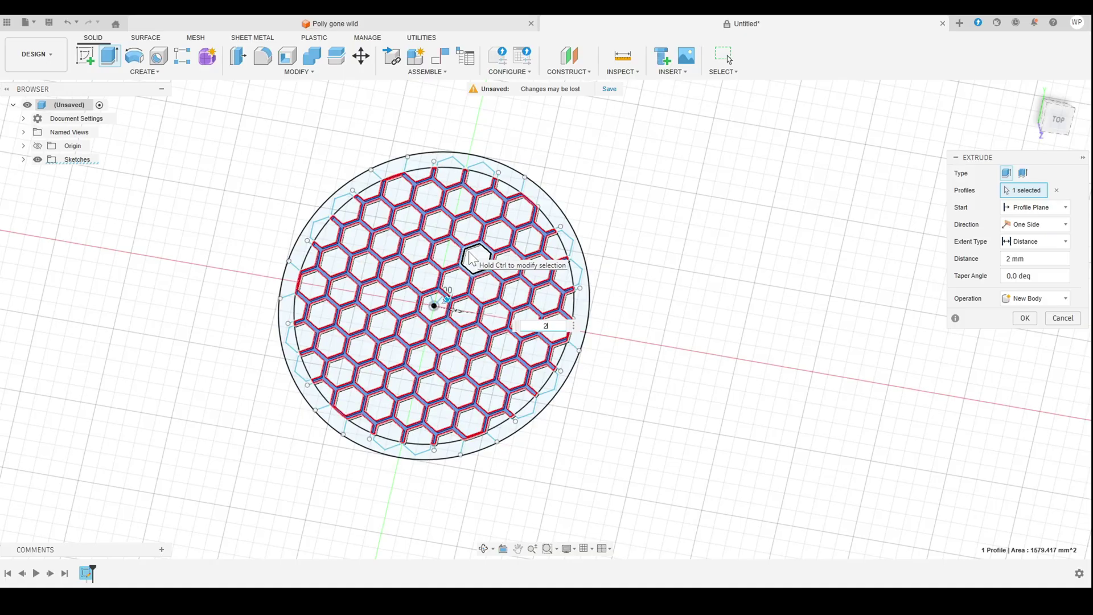
key(Return)
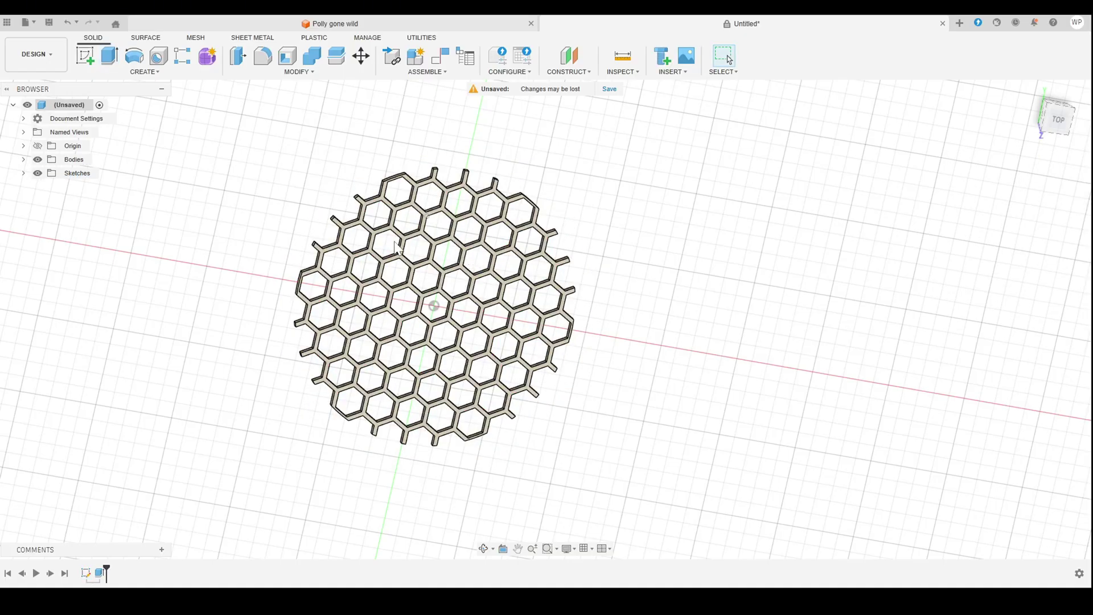
shift+middle_drag(674, 360, 583, 329)
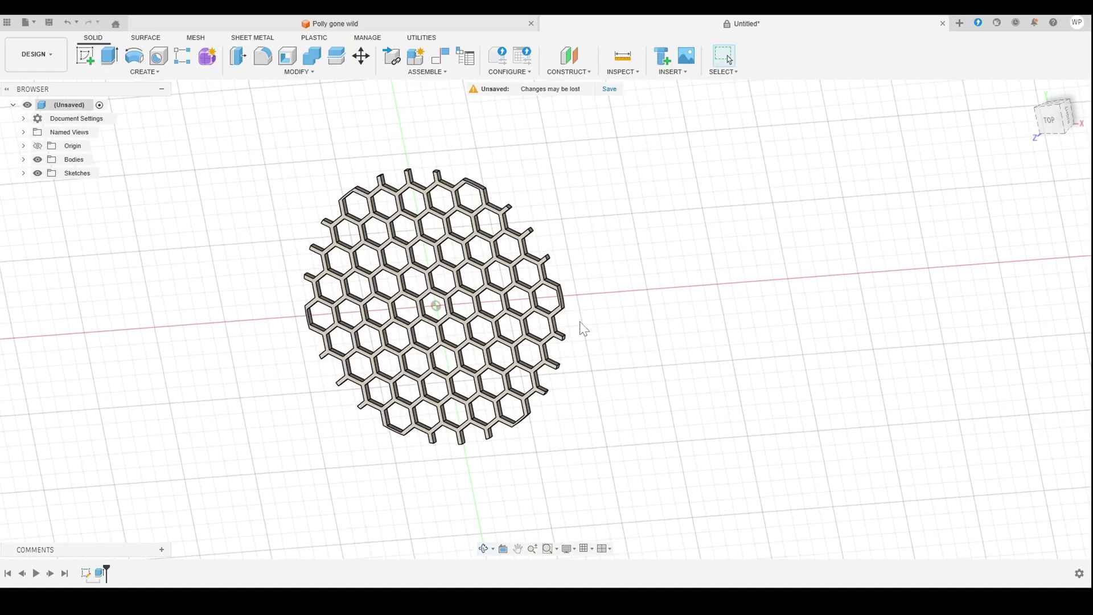
shift+middle_drag(705, 389, 654, 353)
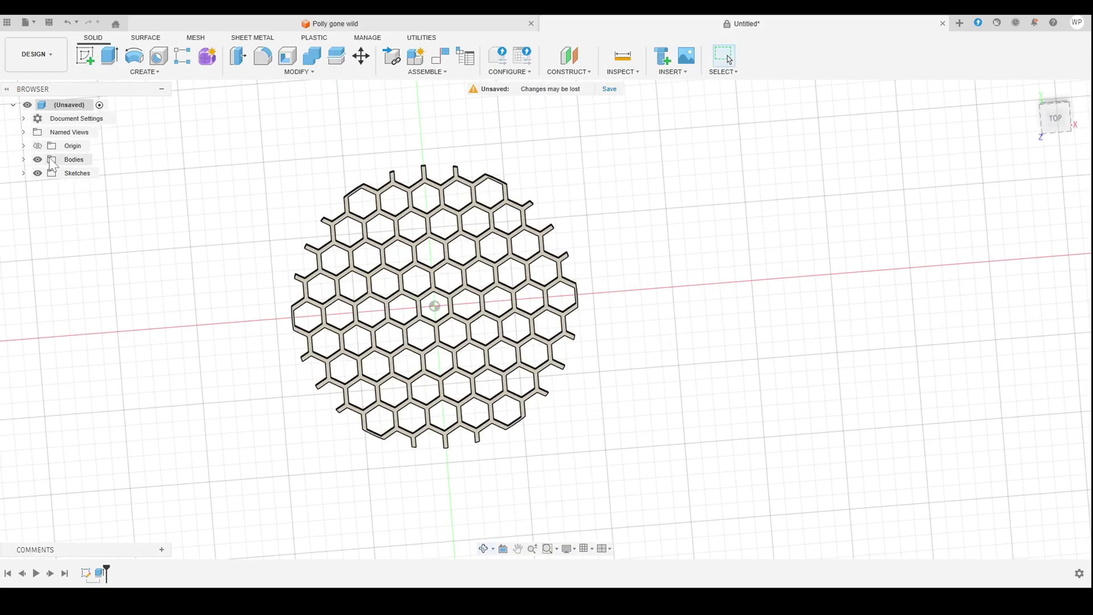
- Show the honeycomb sketch and pick the outer ring plus the partial-hexagon areas around its upper half as Extrude profiles
click(24, 173)
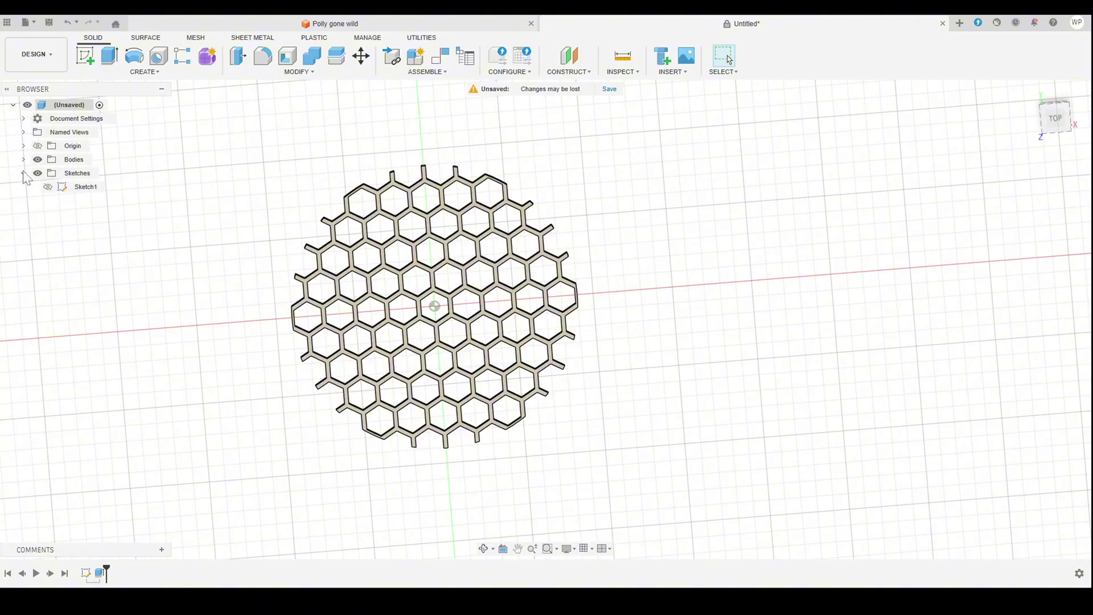
click(48, 188)
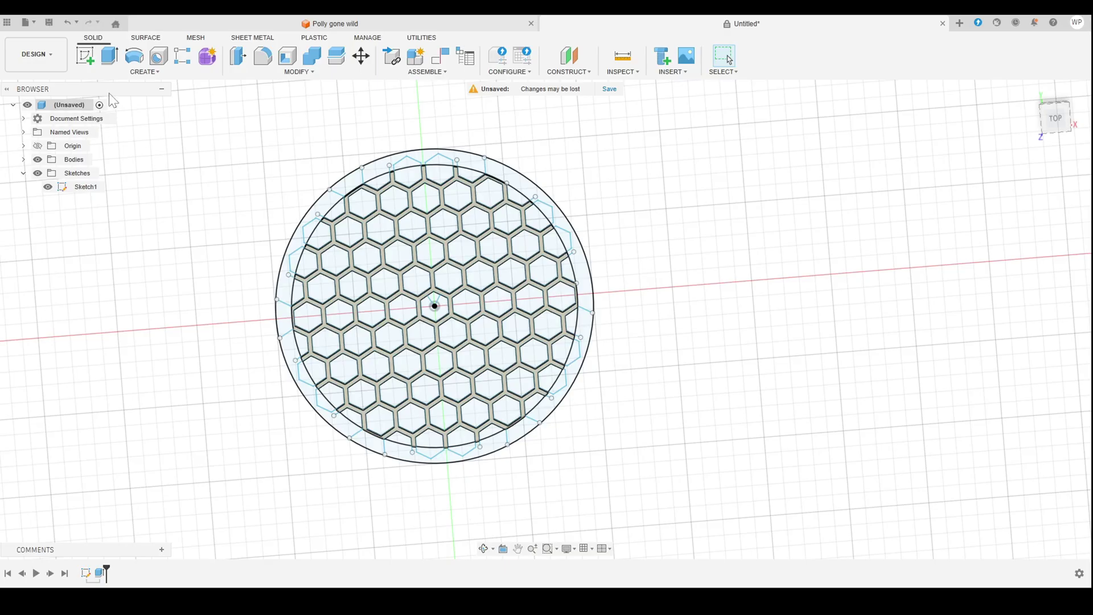
click(110, 57)
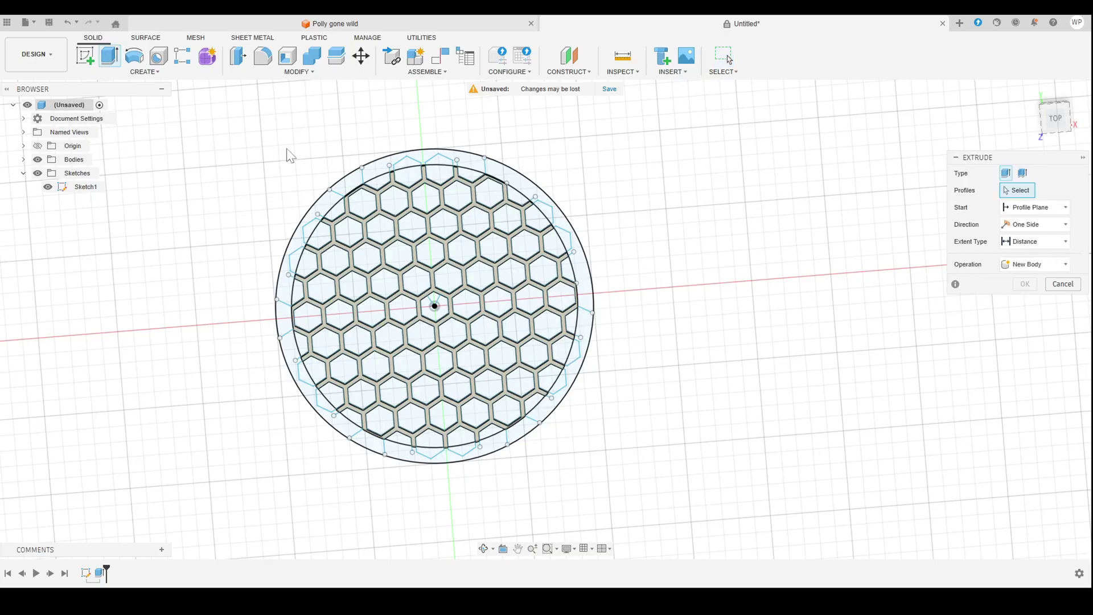
click(344, 194)
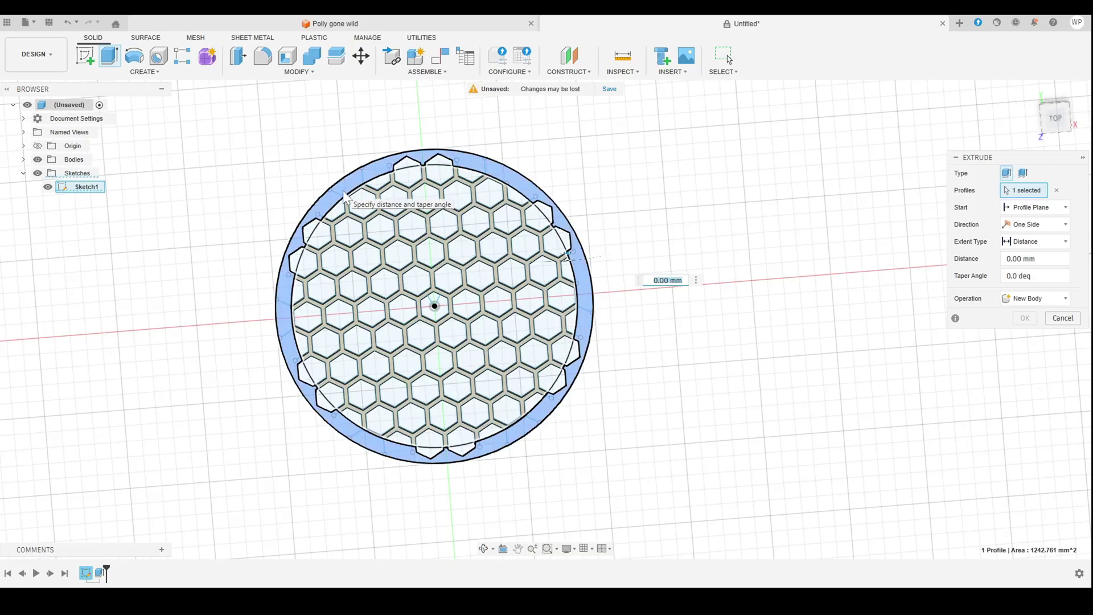
click(567, 239)
click(538, 216)
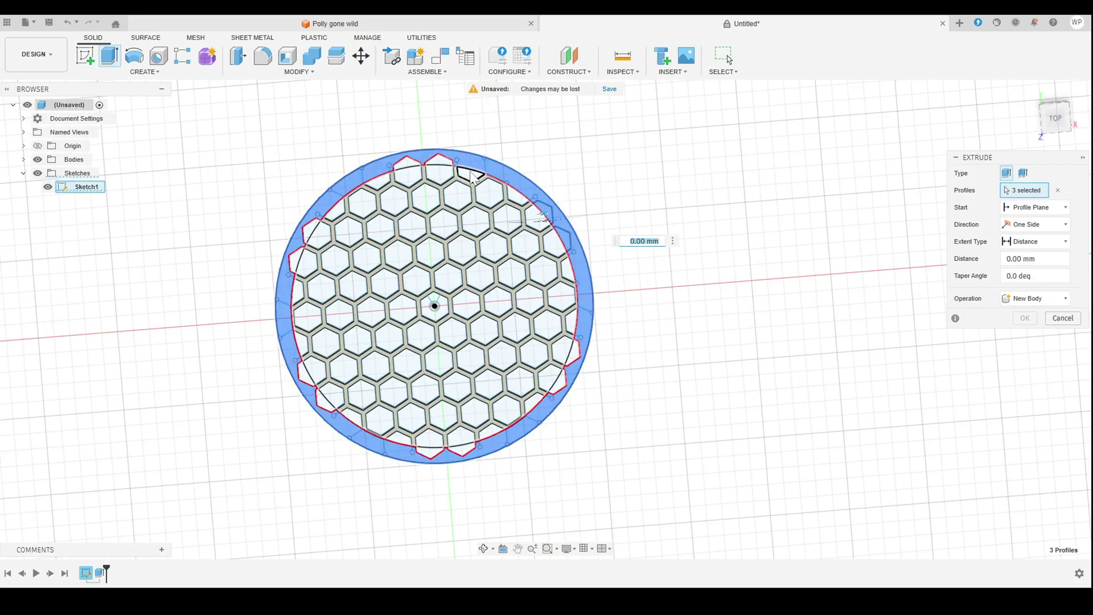
click(443, 163)
click(410, 166)
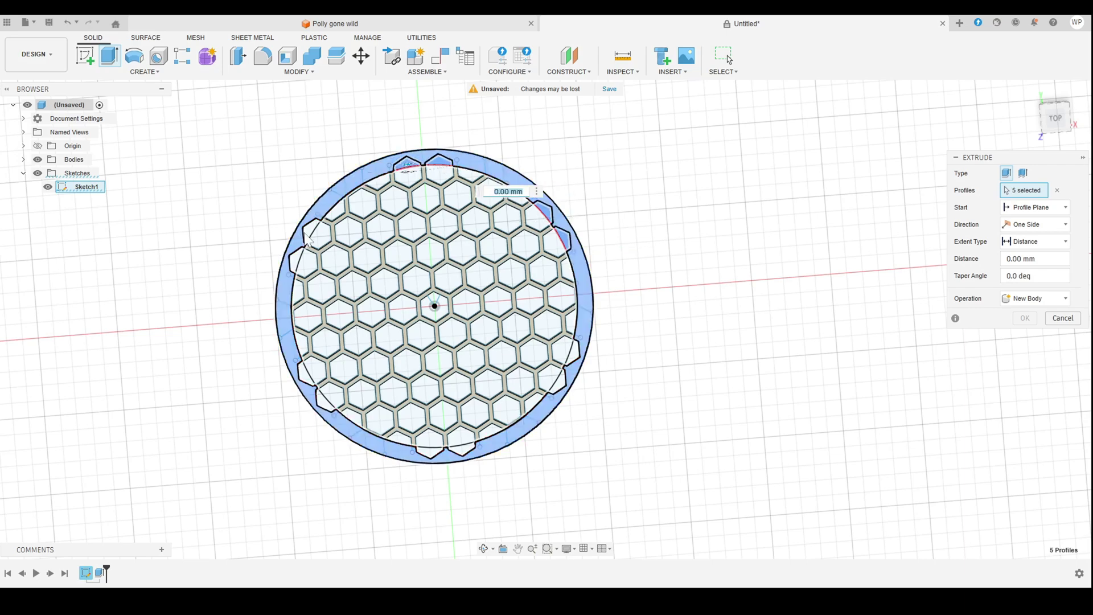
click(308, 237)
click(296, 265)
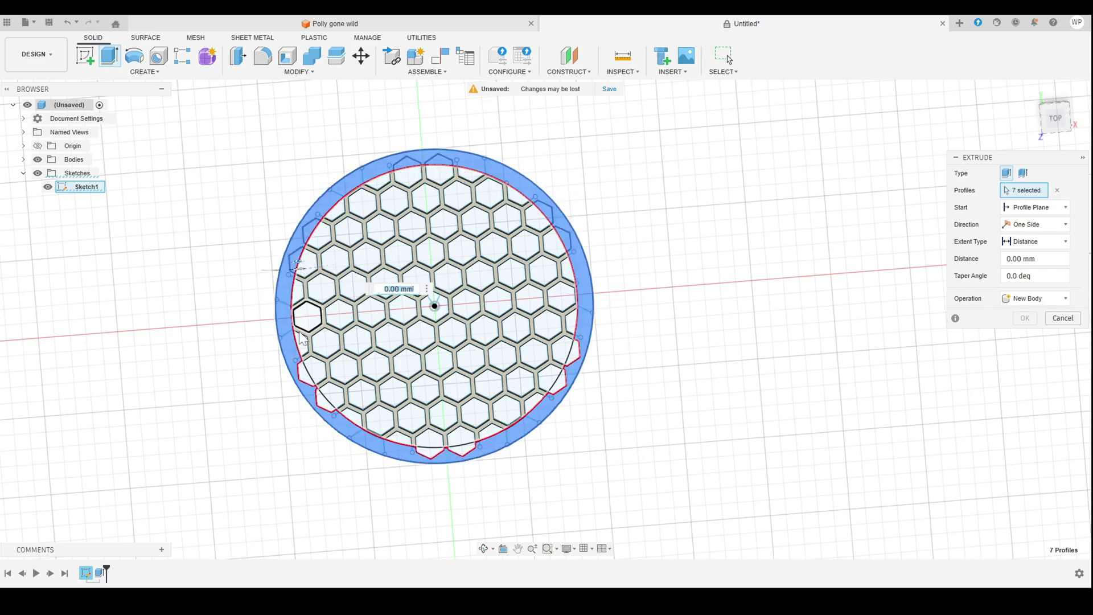
- Add the partial-hexagon areas around the ring's lower half to the profiles and extrude the complete ring 3 mm
click(303, 375)
click(325, 400)
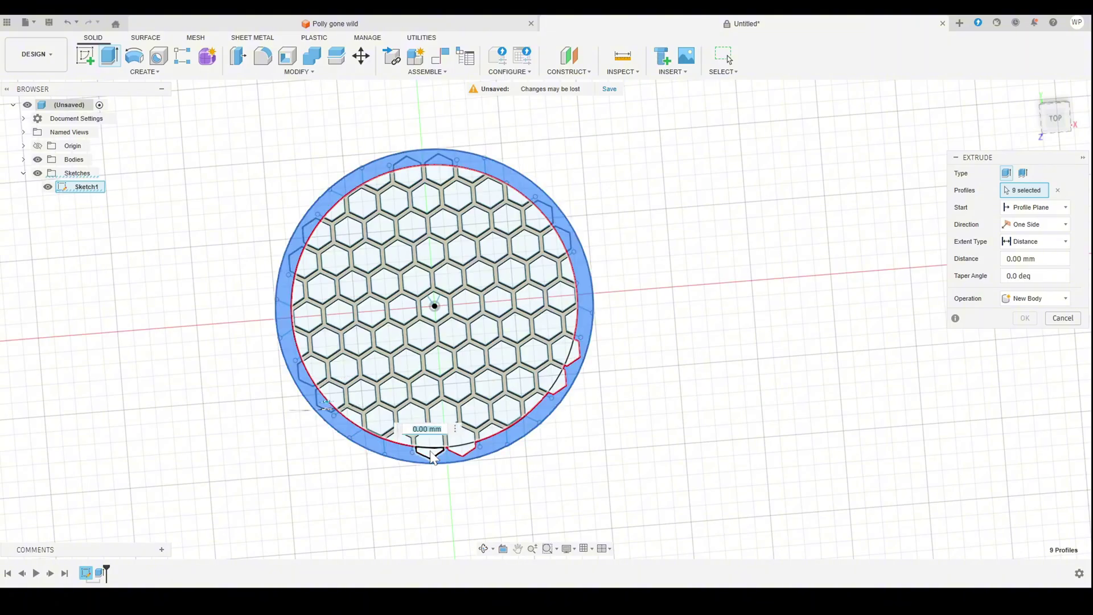
click(460, 452)
click(558, 414)
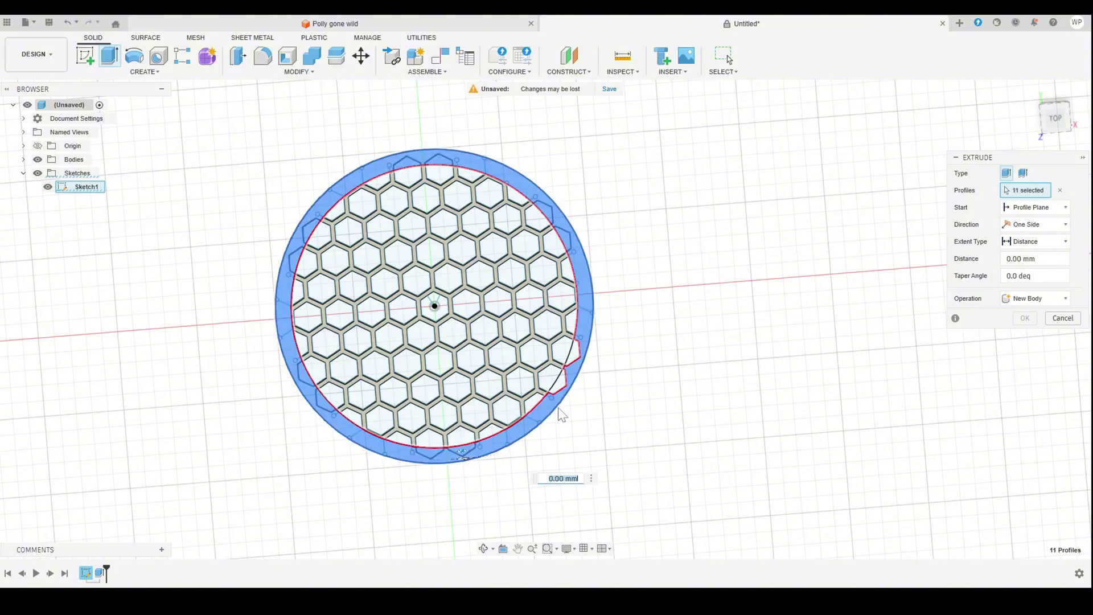
click(561, 390)
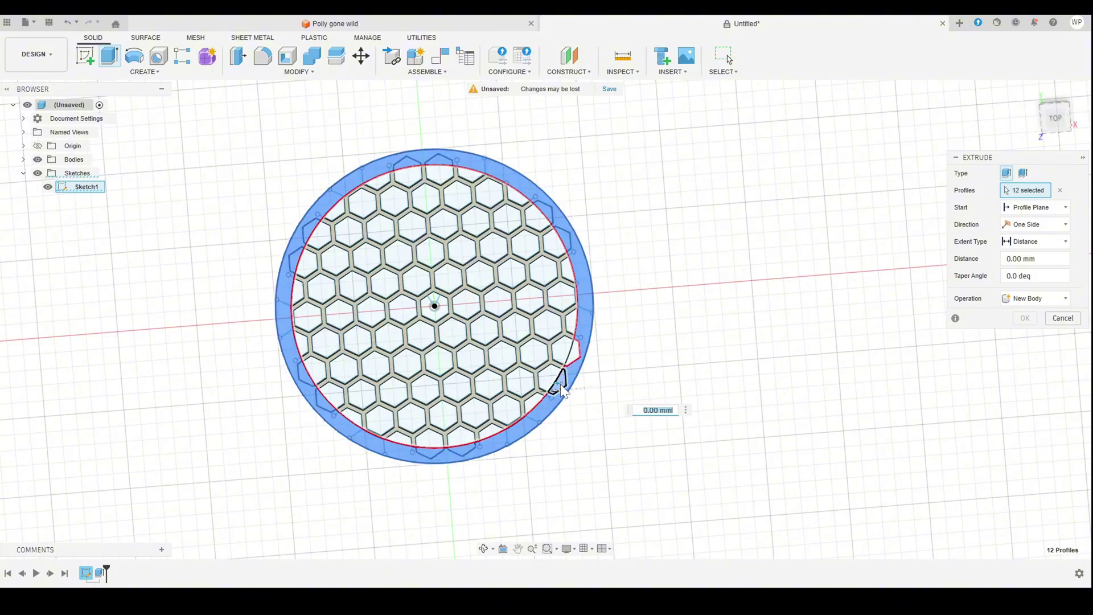
click(575, 358)
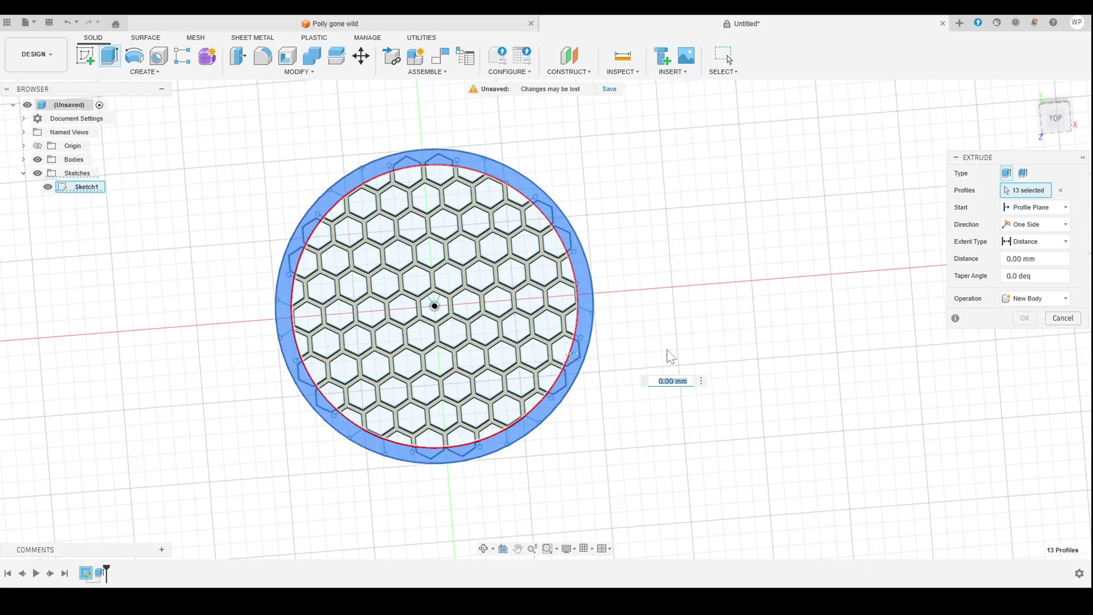
mouse_move(669, 353)
shift+middle_down()
mouse_move(561, 330)
mouse_move(546, 340)
mouse_move(573, 393)
mouse_move(640, 422)
mouse_move(633, 439)
mouse_move(639, 433)
shift+middle_up()
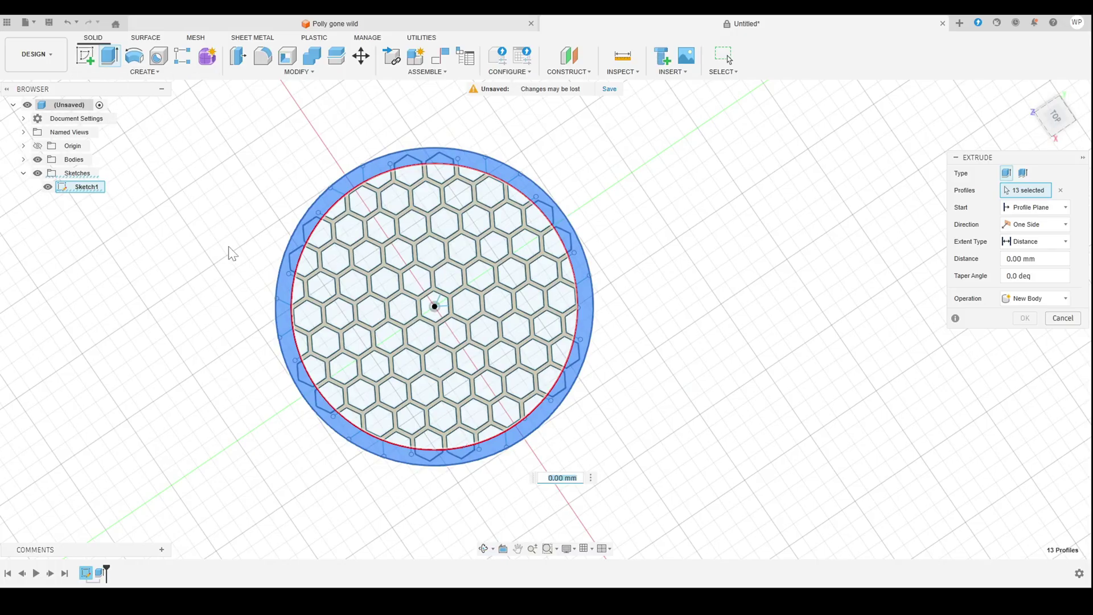
key(Return)
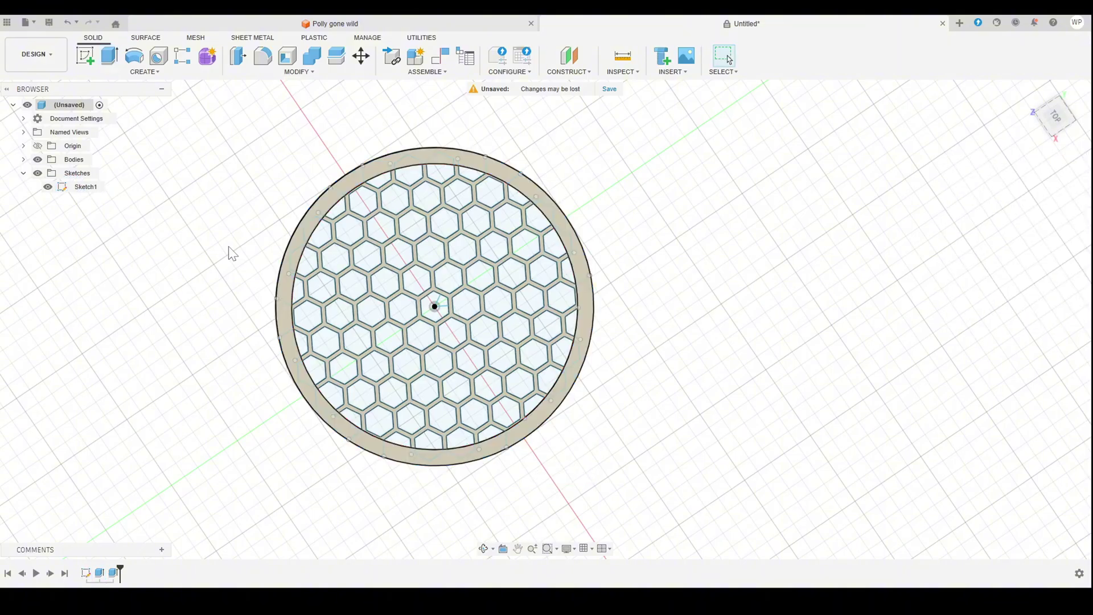
- Hide the honeycomb sketch and inspect the finished grille from several angles
shift+middle_drag(693, 291, 640, 292)
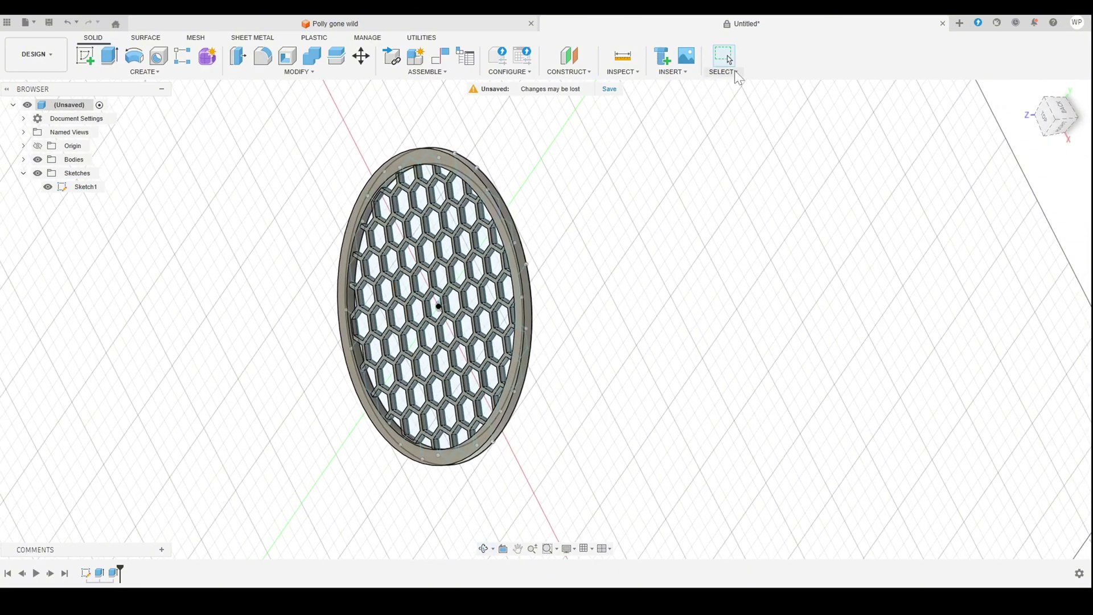
click(48, 188)
click(48, 188)
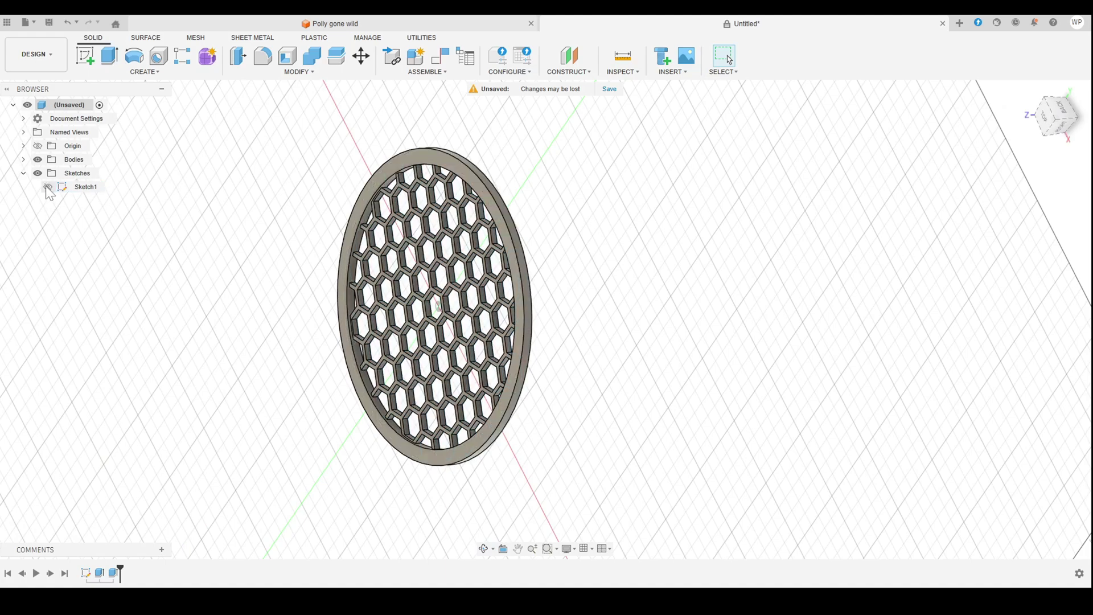
mouse_move(644, 314)
middle_down()
mouse_move(674, 310)
mouse_move(644, 327)
mouse_move(696, 325)
mouse_move(708, 308)
mouse_move(693, 343)
mouse_move(638, 317)
mouse_move(686, 306)
mouse_move(740, 317)
mouse_move(748, 294)
mouse_move(666, 293)
mouse_move(676, 313)
mouse_move(694, 307)
middle_up()
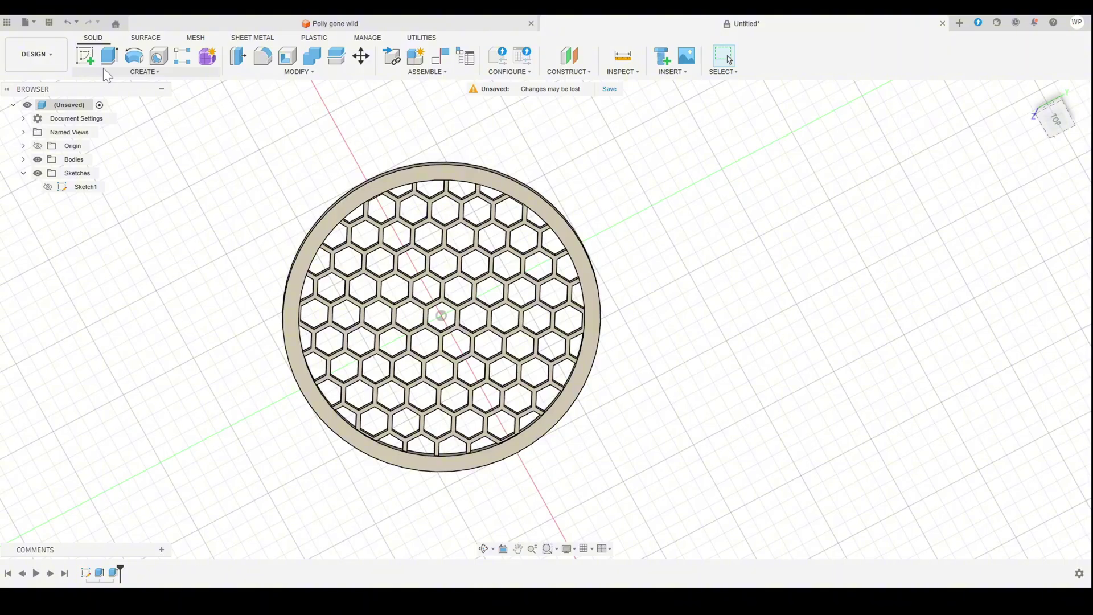
- Export the grille to the Downloads folder as an STL file named YouTube
click(26, 24)
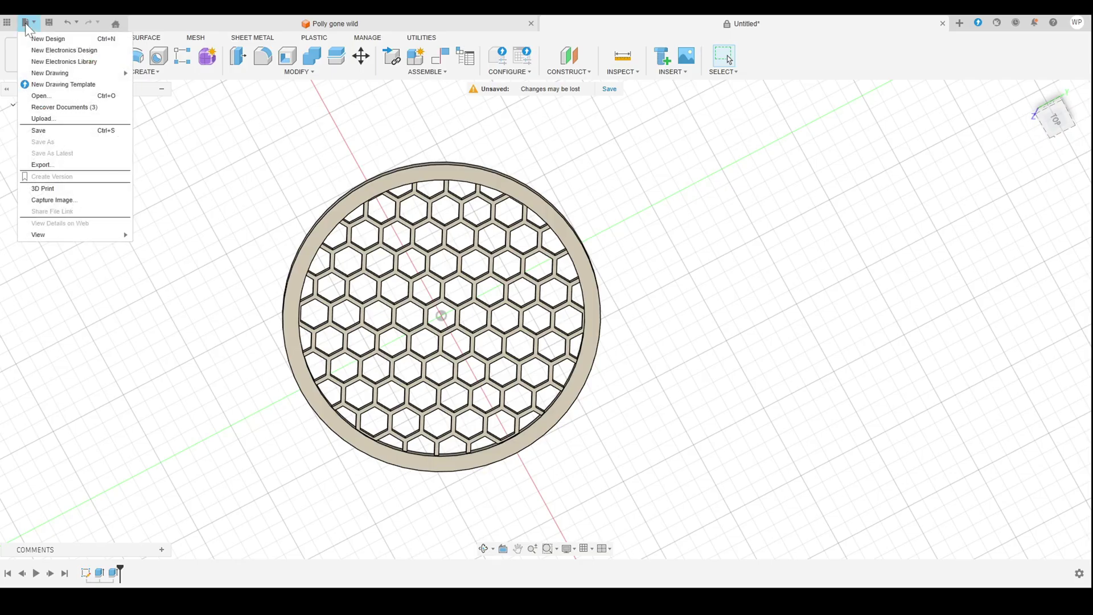
click(45, 166)
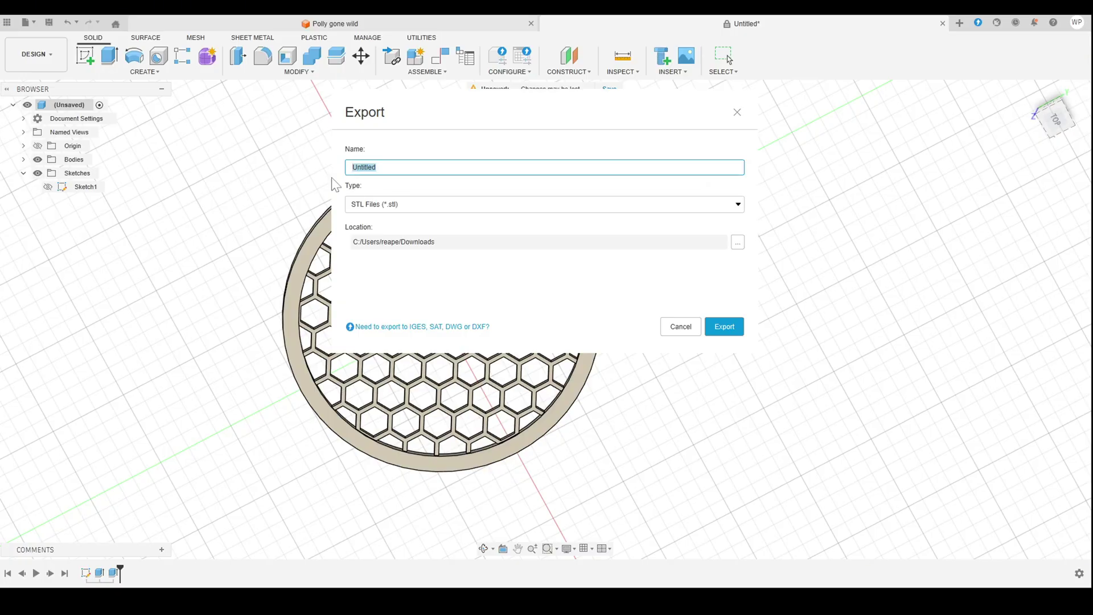
text(YouTube)
click(739, 205)
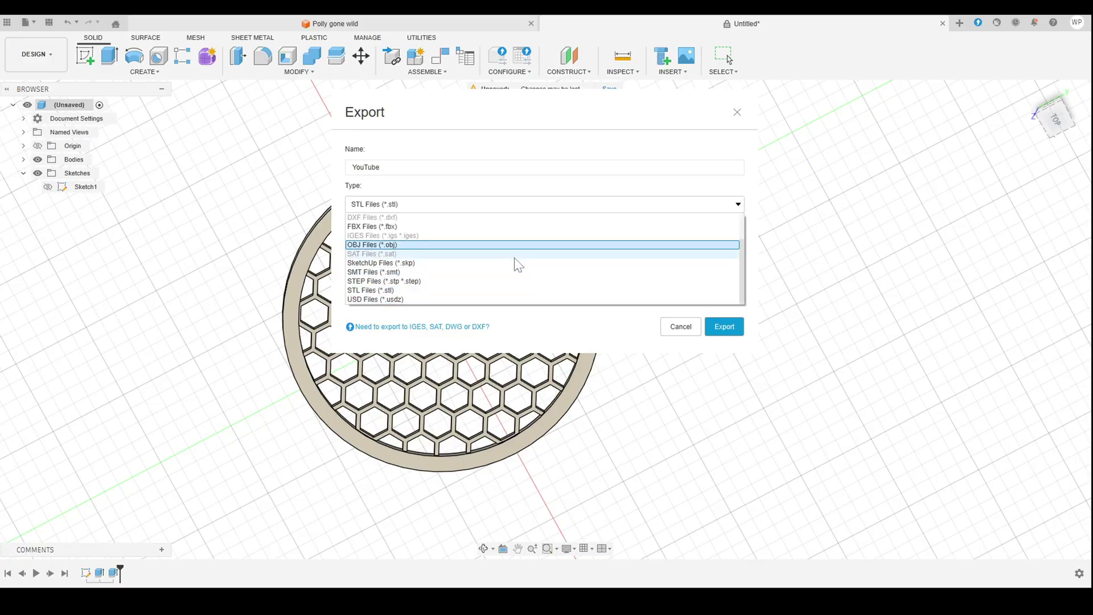
click(402, 291)
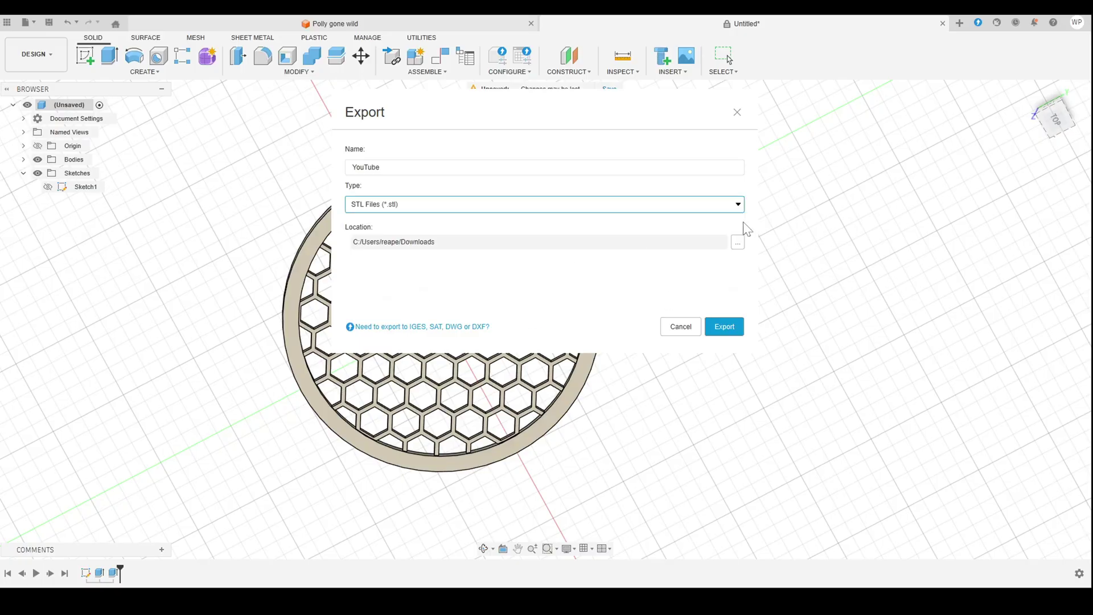
click(738, 206)
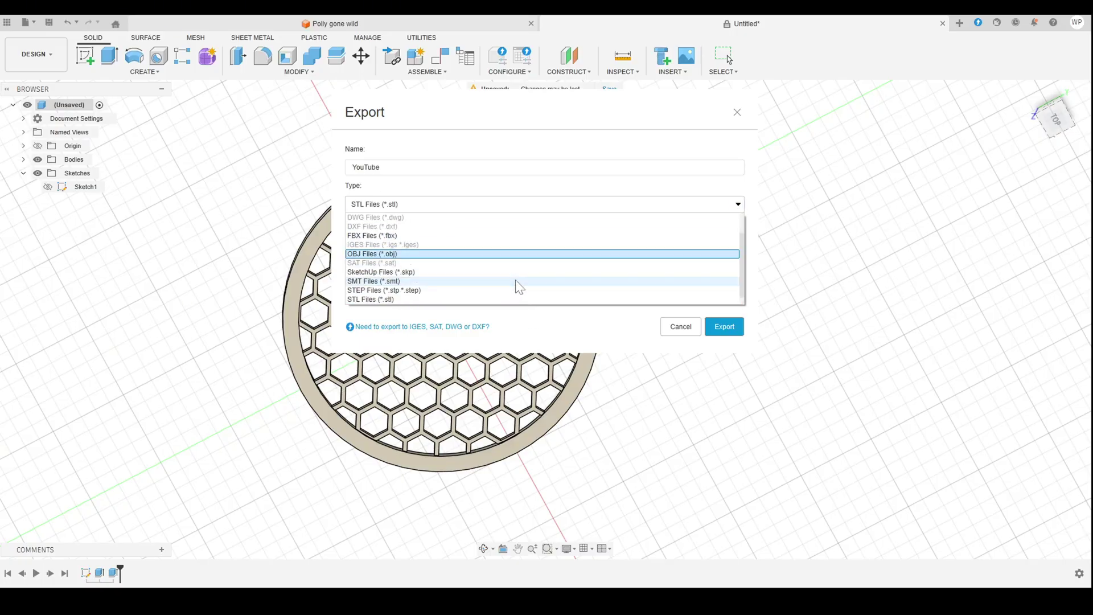
scroll(517, 281, up, 3)
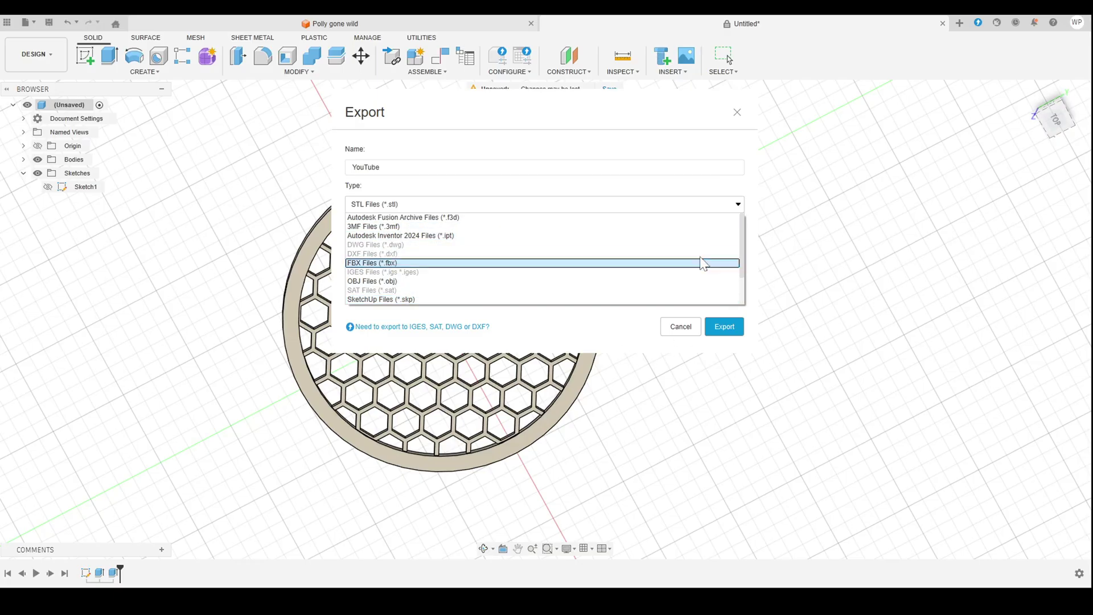
scroll(684, 262, down, 4)
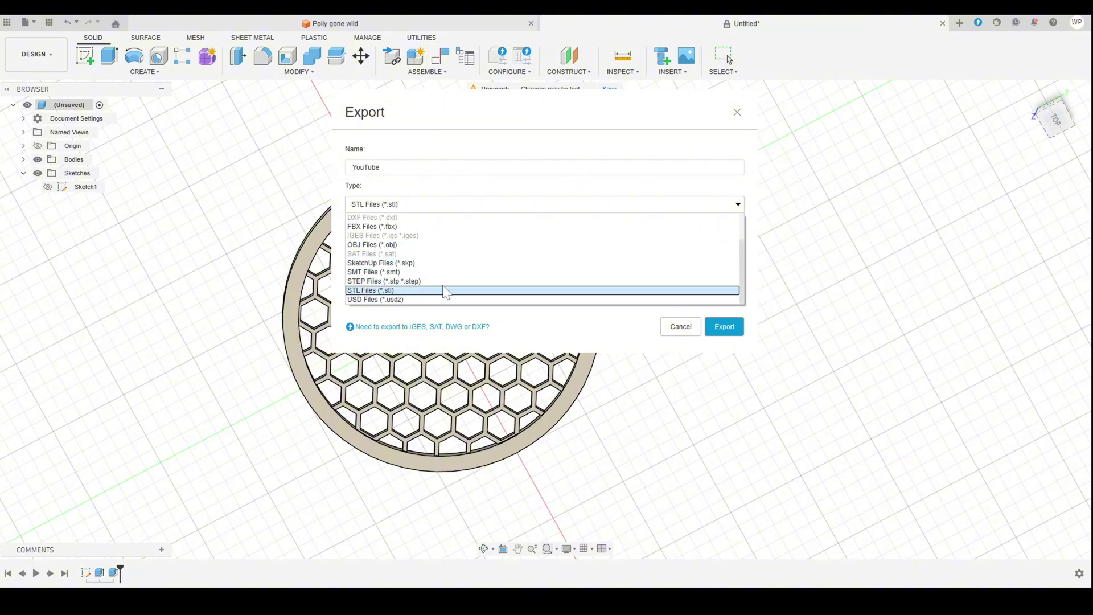
click(723, 333)
click(721, 329)
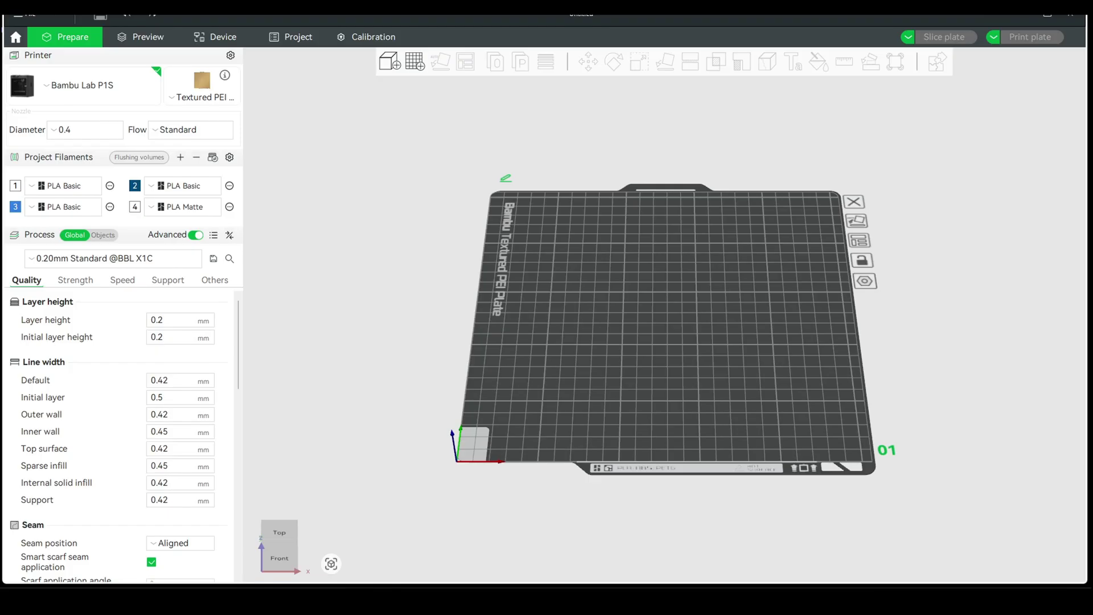
- Switch to Bambu Studio, import YouTube.stl onto the build plate, and inspect the honeycomb from above
drag(311, 380, 605, 268)
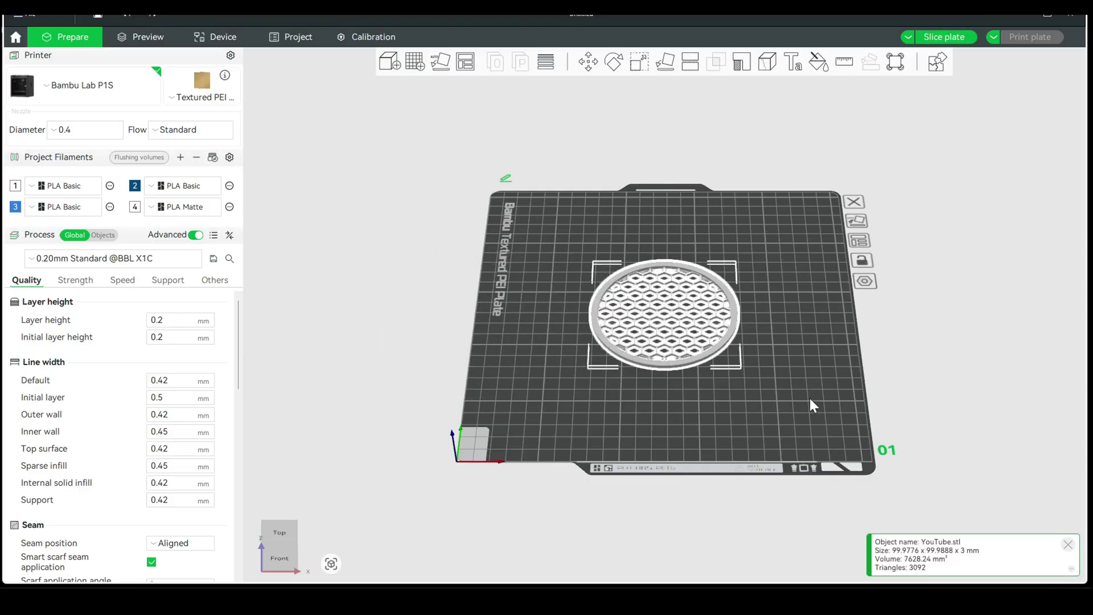
drag(685, 444, 660, 433)
scroll(689, 393, up, 5)
scroll(691, 393, up, 3)
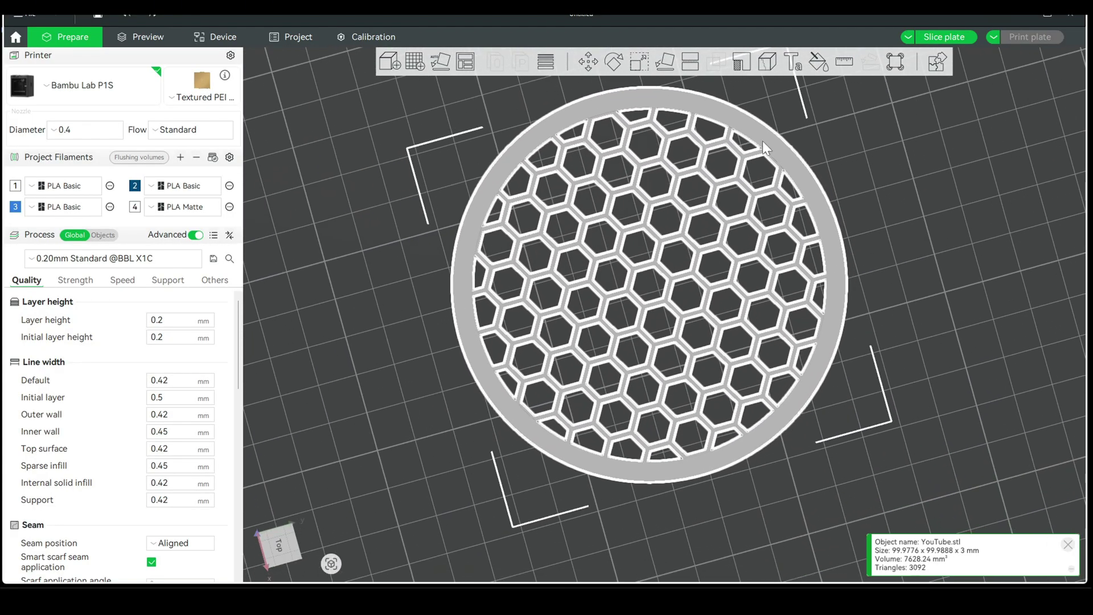
- Slice the plate with the 0.20mm Standard profile and examine the sliced grille in the preview
click(924, 37)
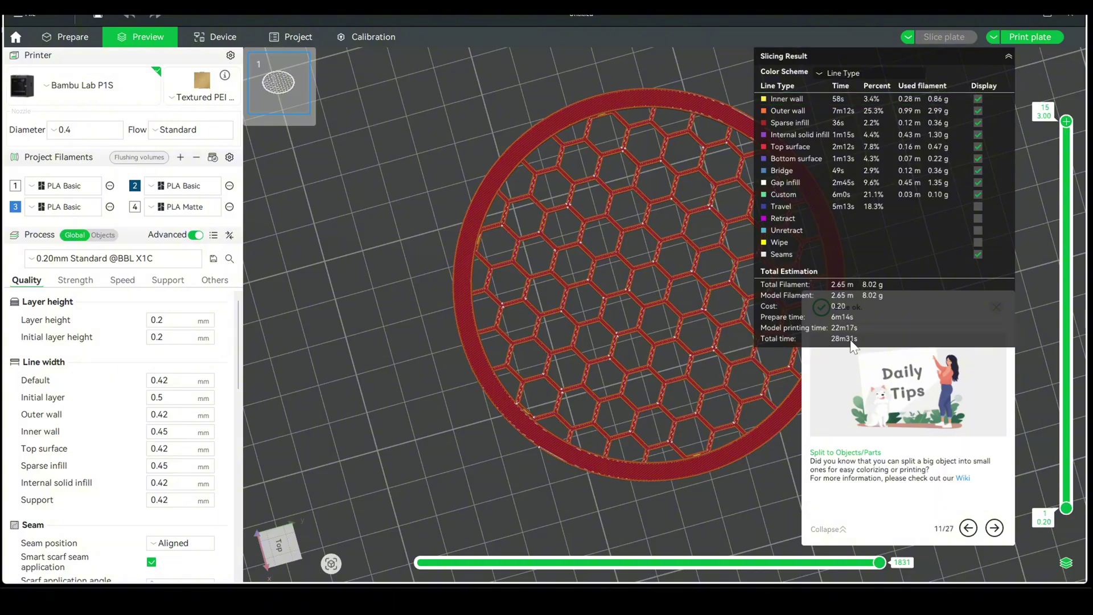
right_drag(536, 425, 619, 541)
right_drag(696, 434, 731, 458)
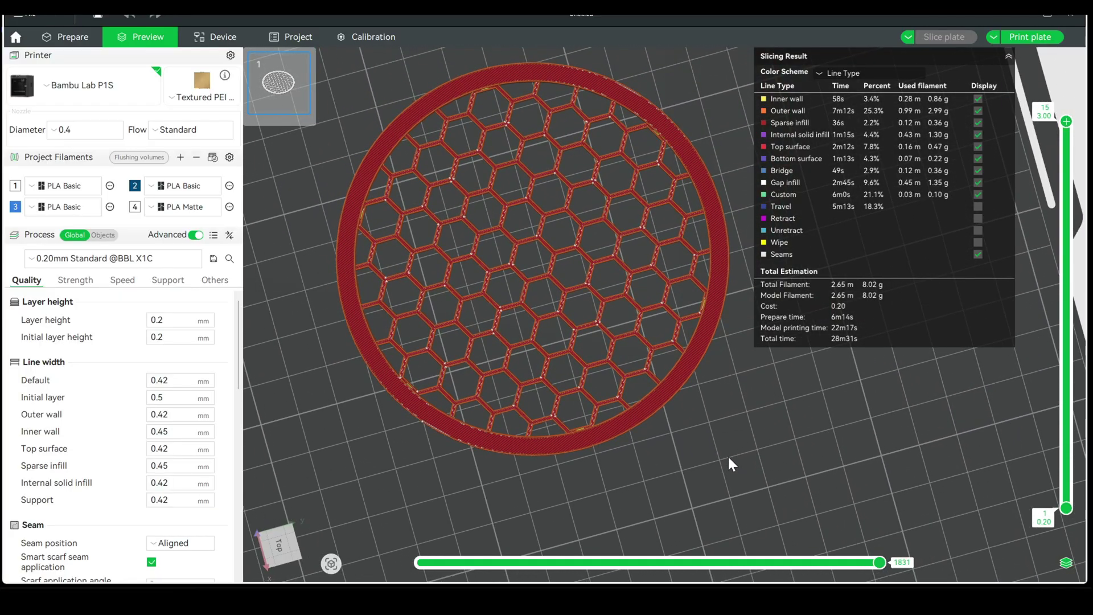